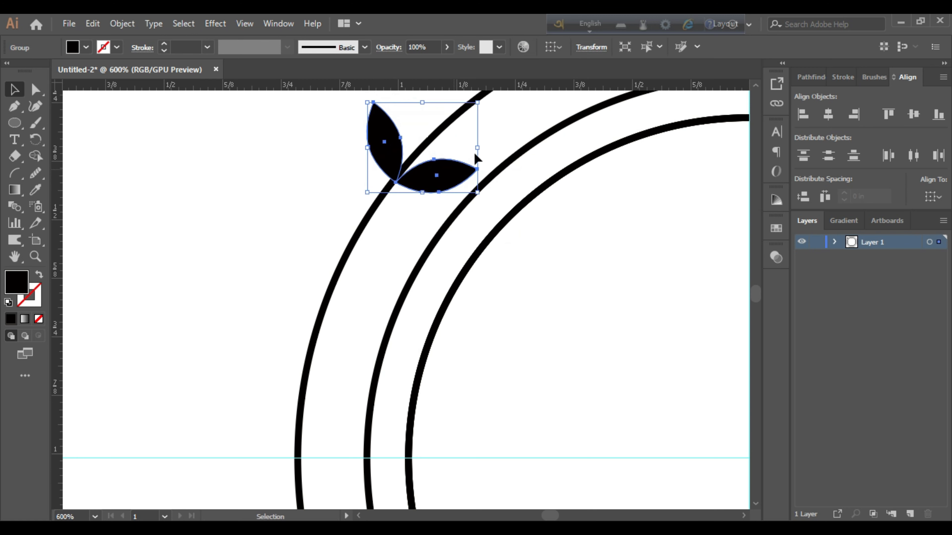
Rotate and shift the black leaf pair slightly so its base sits on the outer circle's upper-left line
{"action": "left_click", "coordinate": [484, 132]}
{"action": "left_click", "coordinate": [465, 170]}
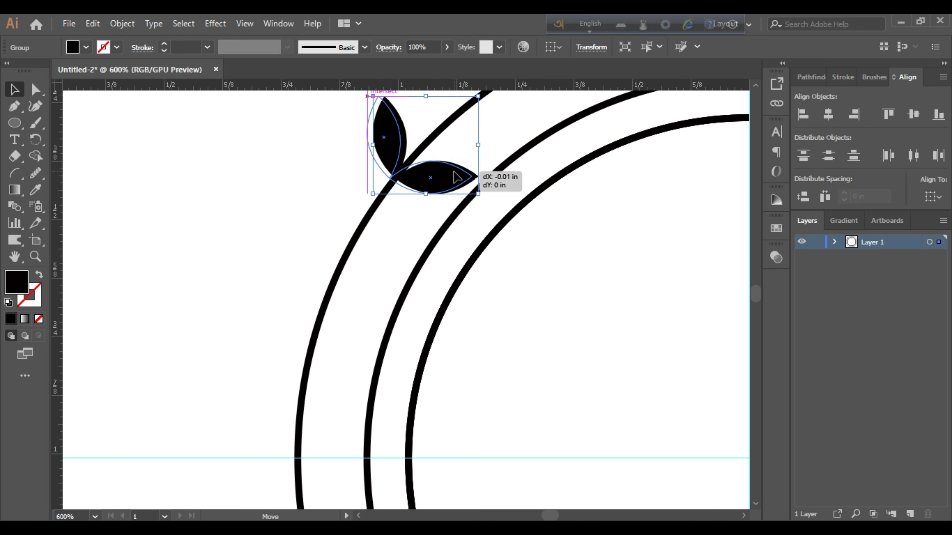
{"action": "left_click", "coordinate": [498, 136]}
{"action": "left_click", "coordinate": [435, 181]}
{"action": "key", "text": "Right"}
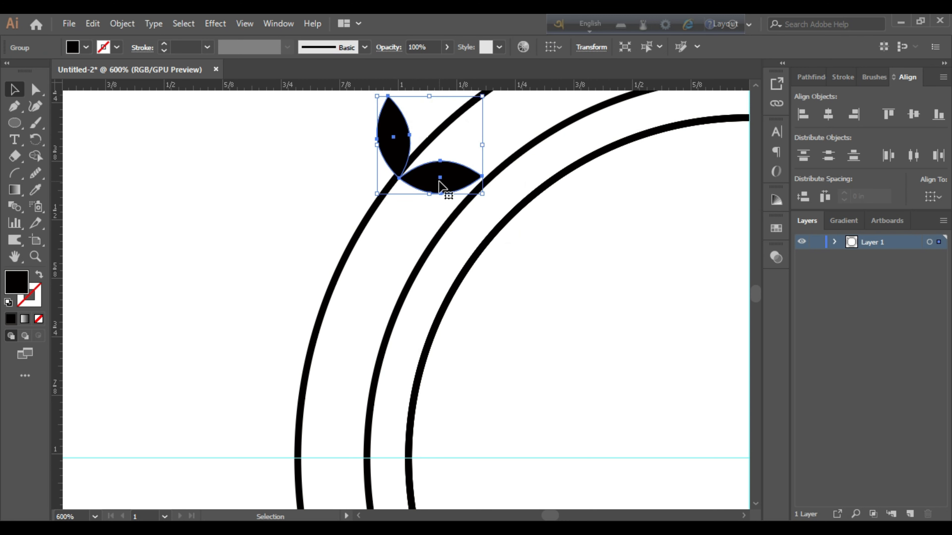
{"action": "left_click_drag", "start_coordinate": [456, 176], "coordinate": [457, 180]}
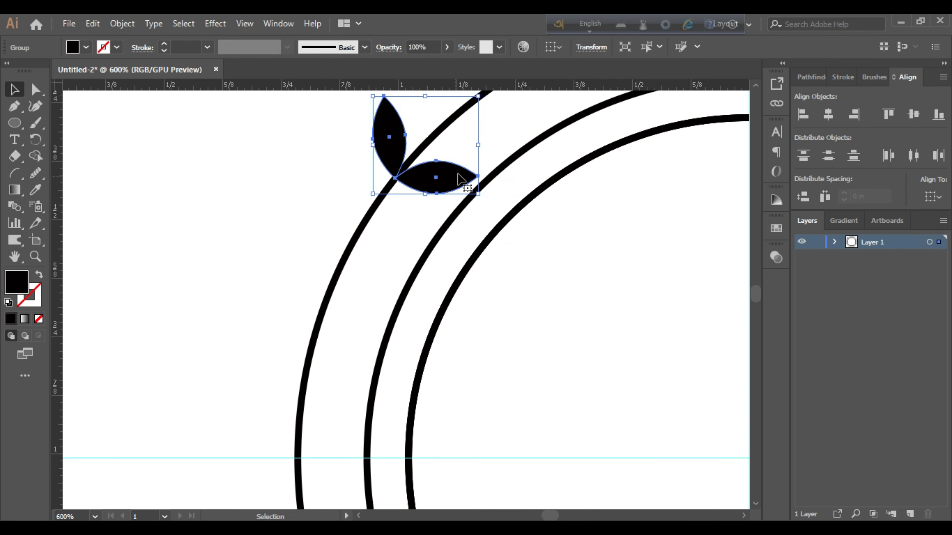
{"action": "left_click", "coordinate": [493, 142]}
{"action": "left_click", "coordinate": [463, 176]}
{"action": "key", "text": "ctrl+0"}
{"action": "key", "text": "v"}
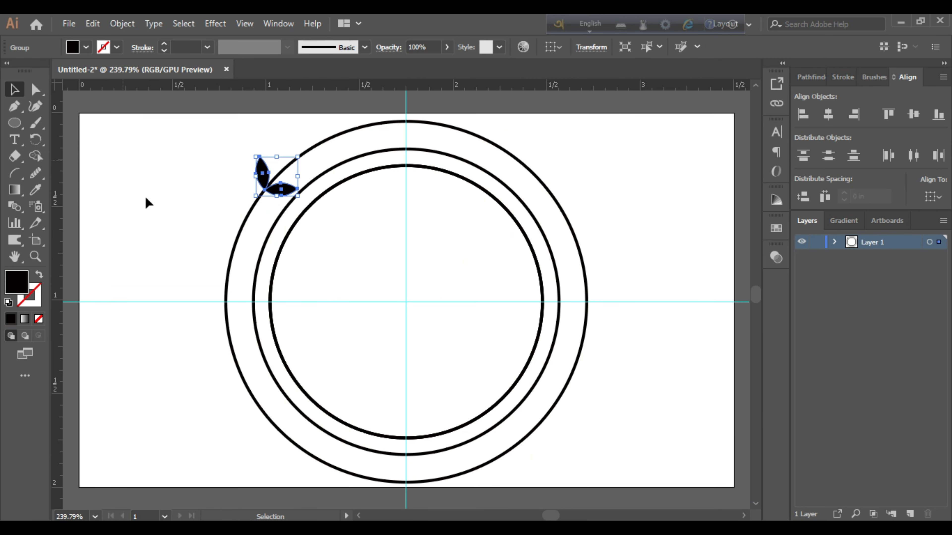
Scale the leaf pair down slightly and move it up along the outer circle with its base on the line
{"action": "scroll", "coordinate": [177, 221], "scroll_direction": "up", "scroll_amount": 5}
{"action": "scroll", "coordinate": [615, 267], "scroll_direction": "up", "scroll_amount": 3}
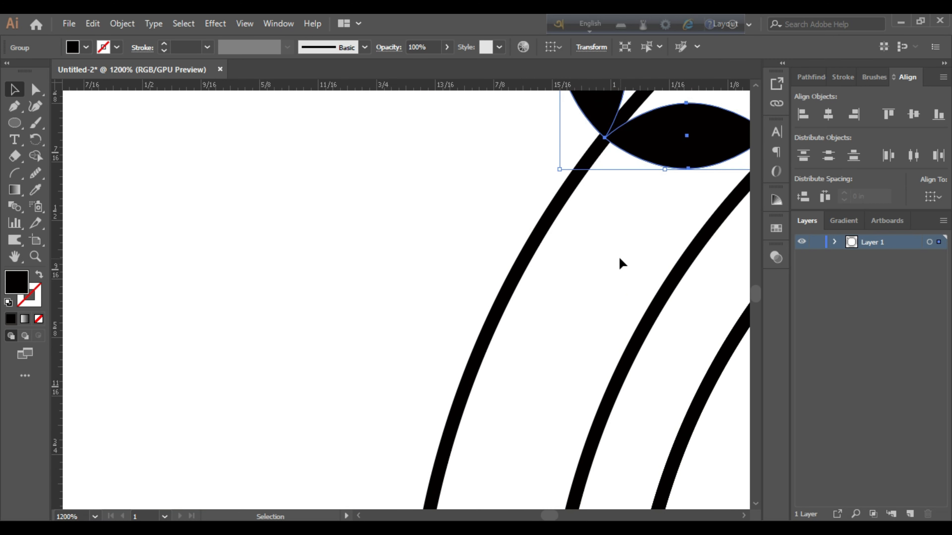
{"action": "scroll", "coordinate": [620, 260], "scroll_direction": "right", "scroll_amount": 5}
{"action": "scroll", "coordinate": [621, 261], "scroll_direction": "up", "scroll_amount": 5}
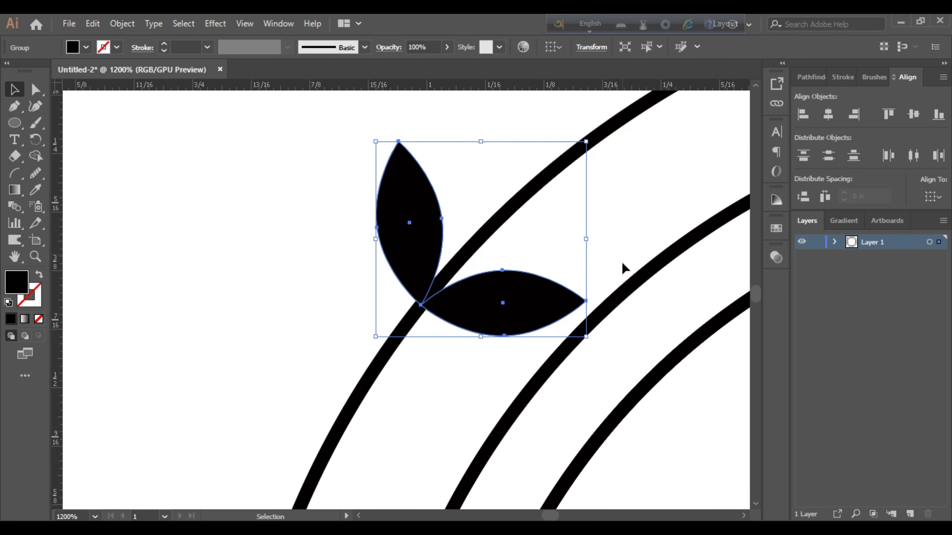
{"action": "left_click_drag", "start_coordinate": [586, 337], "coordinate": [557, 316]}
{"action": "left_click", "coordinate": [605, 232]}
{"action": "left_click_drag", "start_coordinate": [485, 284], "coordinate": [547, 275]}
{"action": "left_click", "coordinate": [625, 220]}
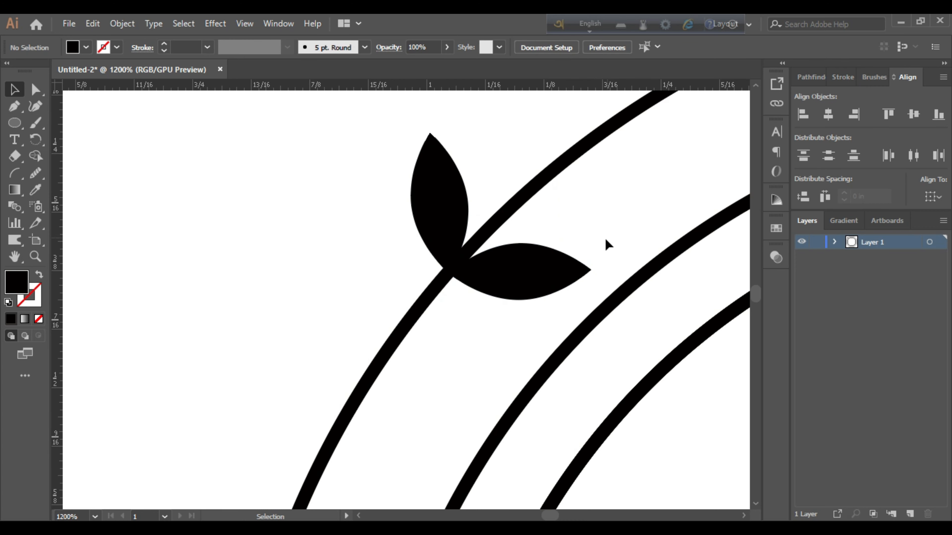
Duplicate the leaf pair just below the original and align the copy's base with the outer circle
{"action": "scroll", "coordinate": [585, 250], "scroll_direction": "down", "scroll_amount": 5}
{"action": "scroll", "coordinate": [622, 263], "scroll_direction": "up", "scroll_amount": 4}
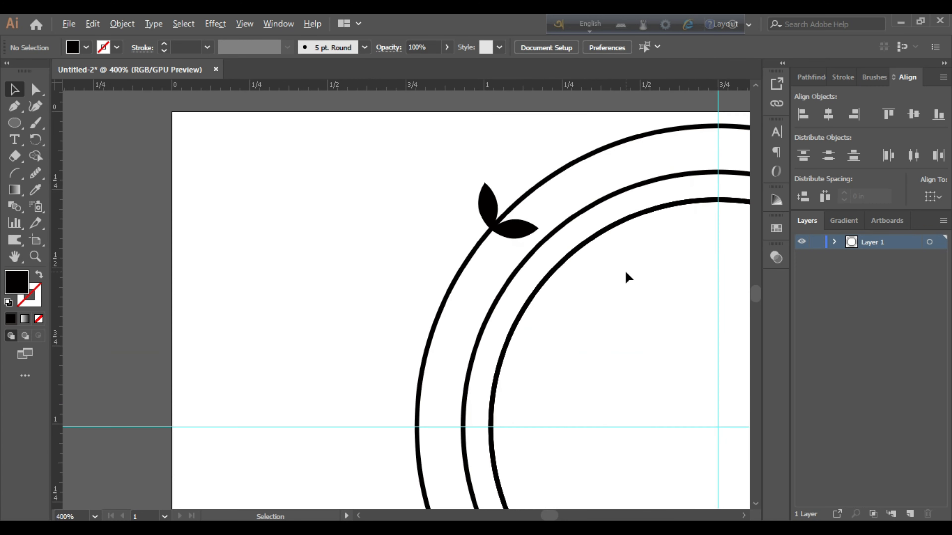
{"action": "scroll", "coordinate": [468, 250], "scroll_direction": "down", "scroll_amount": 1}
{"action": "left_click", "coordinate": [463, 183]}
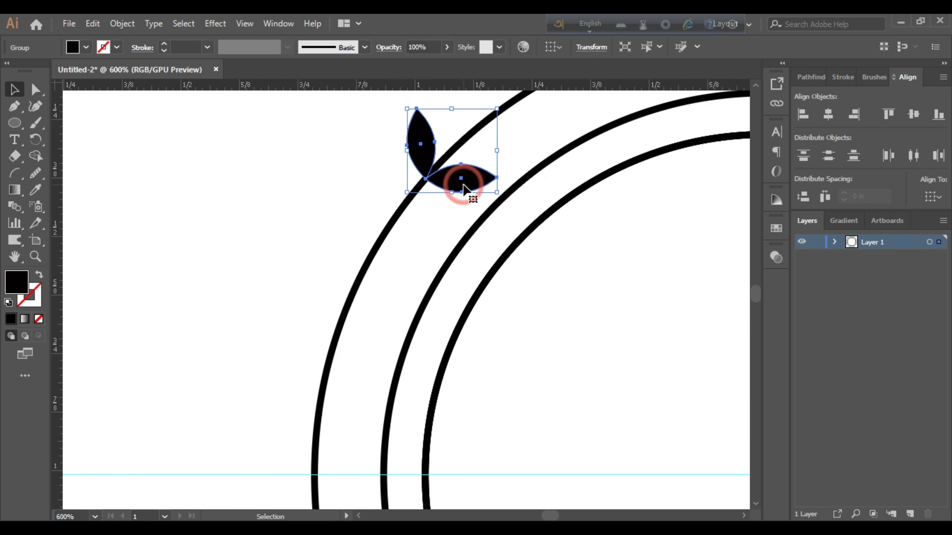
{"action": "left_click_drag", "start_coordinate": [478, 184], "coordinate": [448, 214]}
{"action": "scroll", "coordinate": [449, 225], "scroll_direction": "up", "scroll_amount": 1}
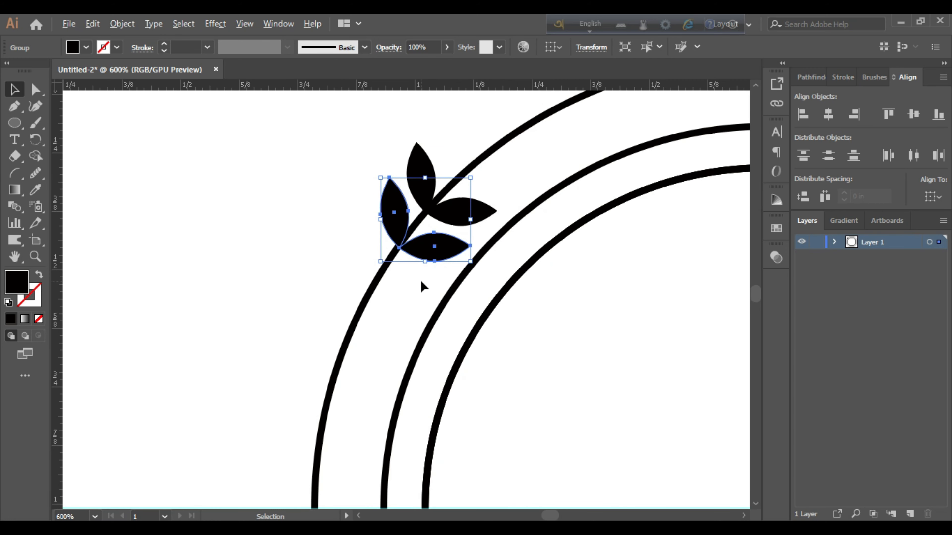
{"action": "scroll", "coordinate": [420, 278], "scroll_direction": "up", "scroll_amount": 2}
{"action": "scroll", "coordinate": [450, 285], "scroll_direction": "up", "scroll_amount": 3}
{"action": "left_click_drag", "start_coordinate": [501, 301], "coordinate": [497, 303]}
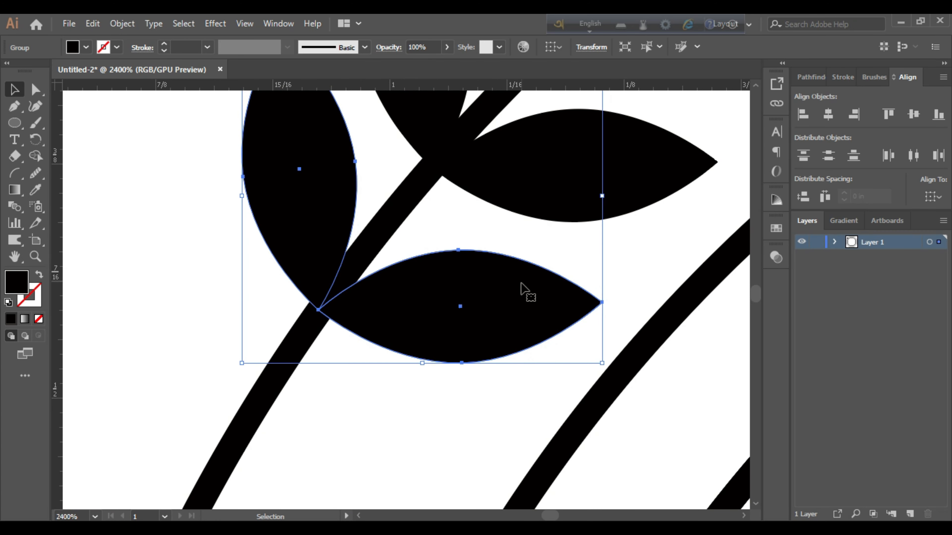
Create a copy of the lower leaf pair rotated 5° around the circles' center
{"action": "key", "text": "ctrl+0"}
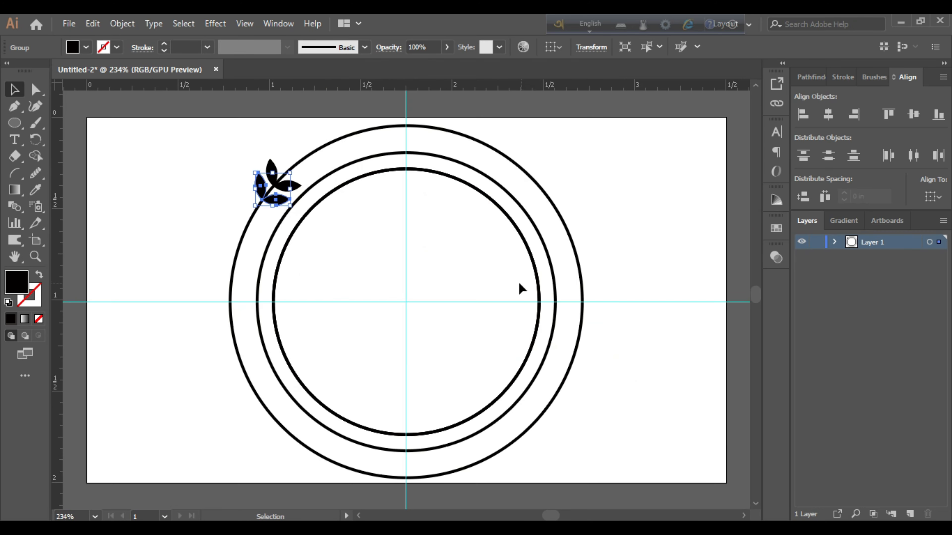
{"action": "left_click", "coordinate": [37, 142]}
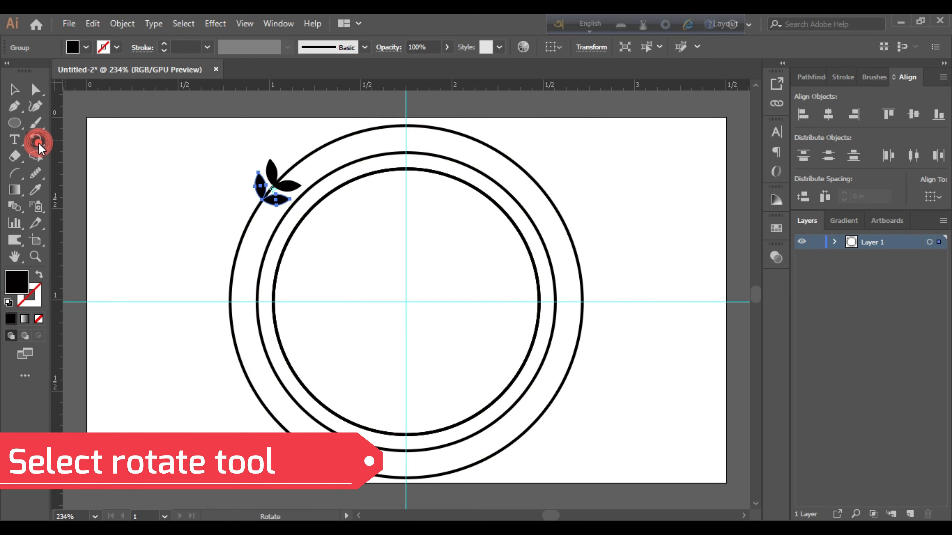
{"action": "left_click", "coordinate": [405, 302], "text": "alt"}
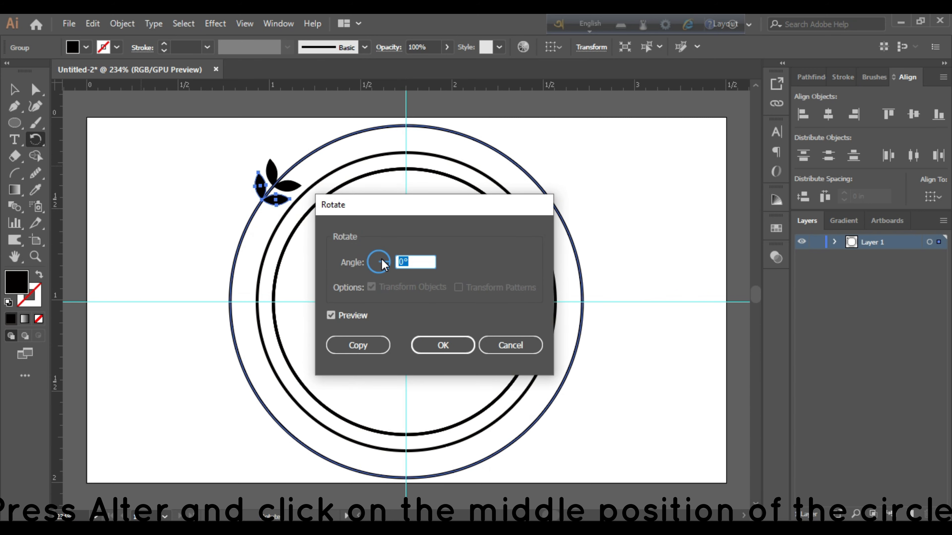
{"action": "type", "text": "5"}
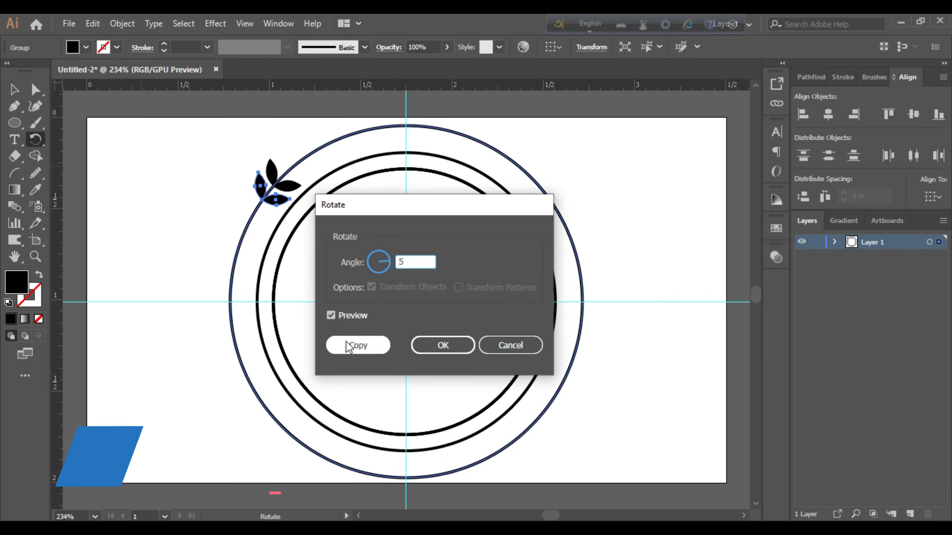
{"action": "left_click", "coordinate": [331, 315]}
{"action": "left_click", "coordinate": [331, 316]}
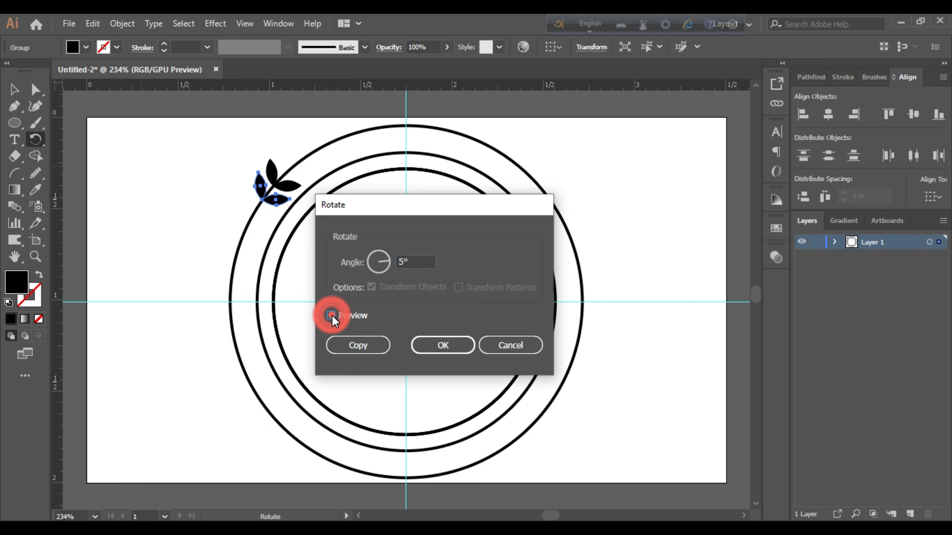
{"action": "left_click", "coordinate": [366, 345]}
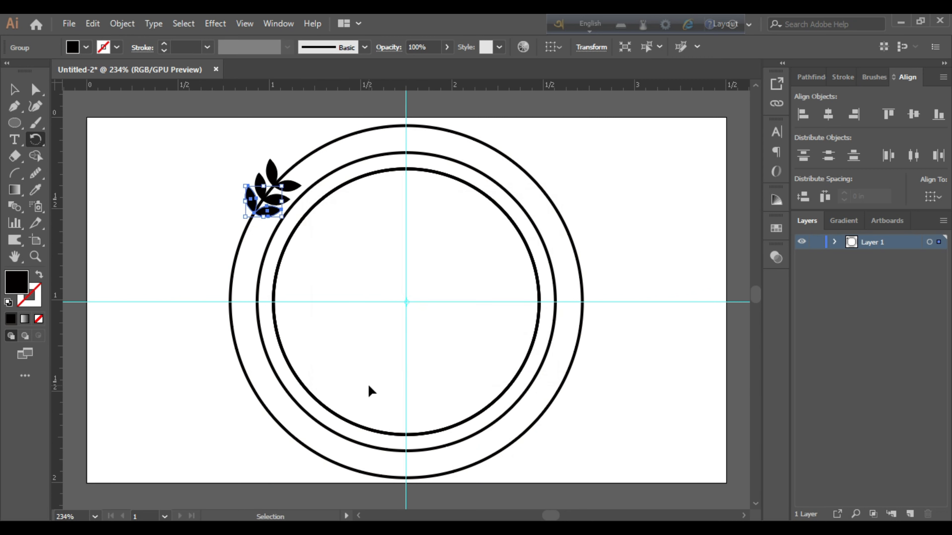
Repeat the rotated copy along the outer circle's left side until the leaves nearly reach the vertical guide at the bottom
{"action": "key", "text": "ctrl+d"}
{"action": "key", "text": "ctrl+d"}
{"action": "key", "text": "ctrl+d"}
{"action": "key", "text": "ctrl+d"}
{"action": "key", "text": "ctrl+d"}
{"action": "key", "text": "ctrl+d"}
{"action": "key", "text": "ctrl+d"}
{"action": "key", "text": "ctrl+d"}
{"action": "key", "text": "ctrl+d"}
{"action": "key", "text": "ctrl+d"}
{"action": "key", "text": "ctrl+d"}
{"action": "key", "text": "ctrl+d"}
{"action": "key", "text": "ctrl+d"}
{"action": "key", "text": "ctrl+d"}
{"action": "key", "text": "ctrl+d"}
{"action": "key", "text": "ctrl+d"}
{"action": "key", "text": "ctrl+d"}
{"action": "key", "text": "ctrl+d"}
{"action": "key", "text": "ctrl+d"}
{"action": "key", "text": "ctrl+d"}
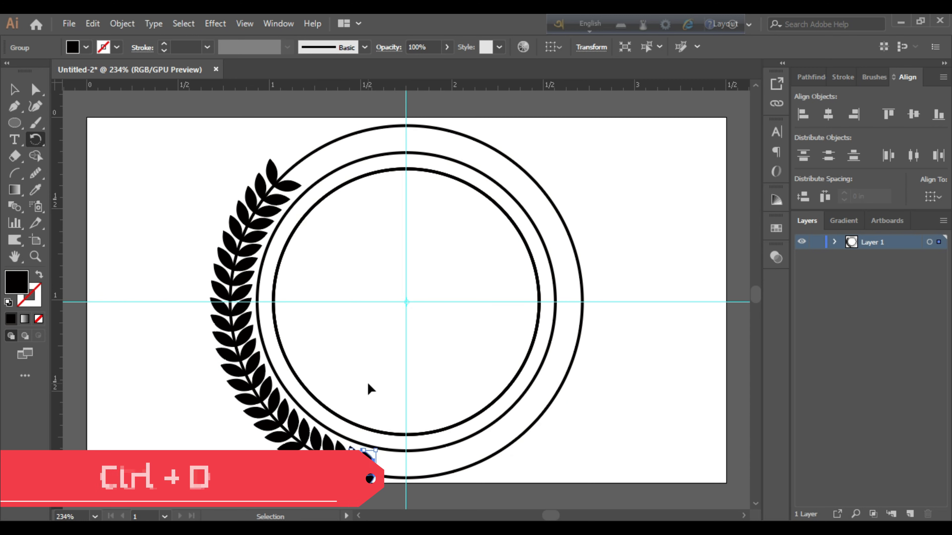
{"action": "key", "text": "r"}
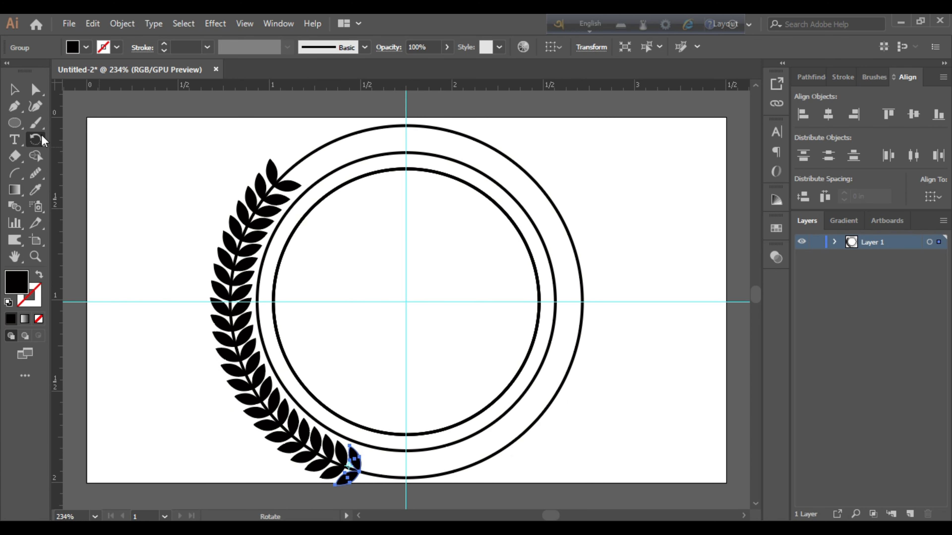
Add a copy of the topmost leaf pair rotated -5° around the circles' center
{"action": "left_click", "coordinate": [14, 89]}
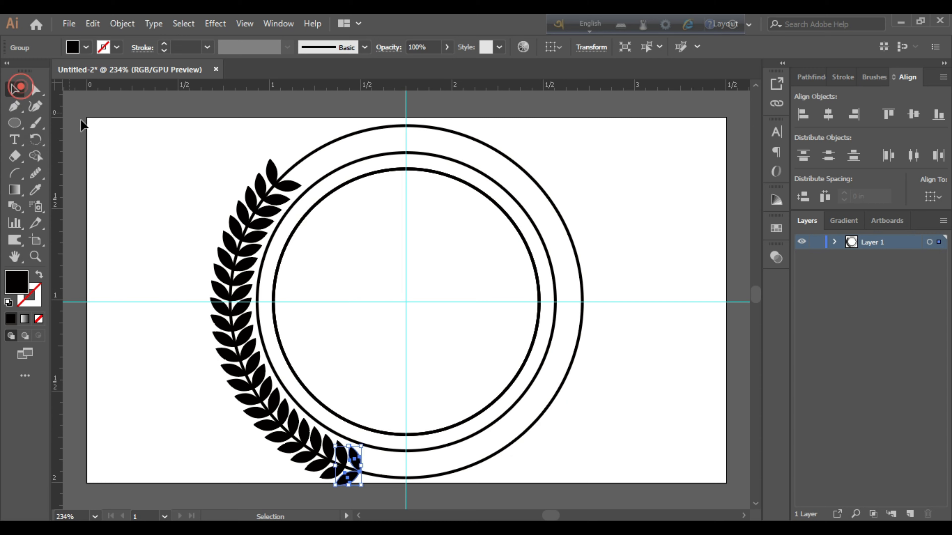
{"action": "left_click", "coordinate": [102, 132]}
{"action": "left_click", "coordinate": [289, 186]}
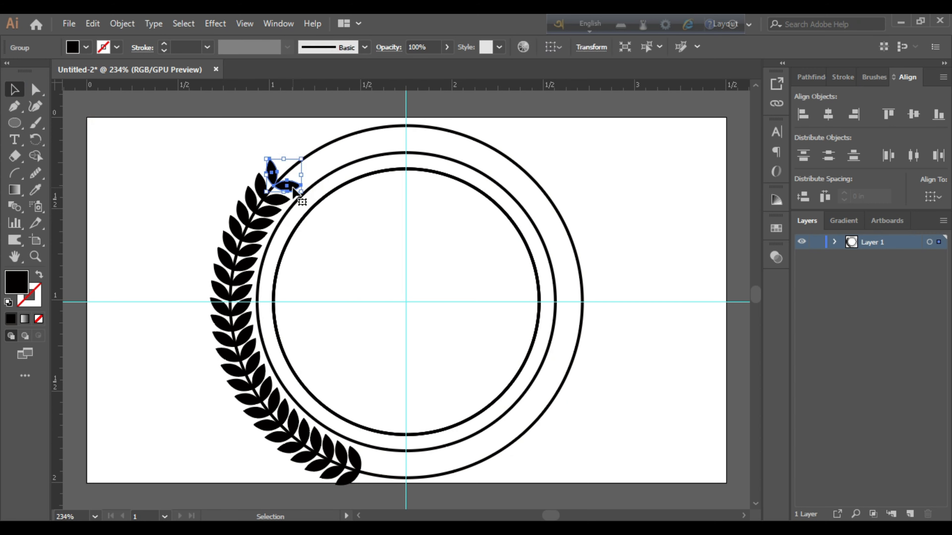
{"action": "left_click", "coordinate": [35, 139]}
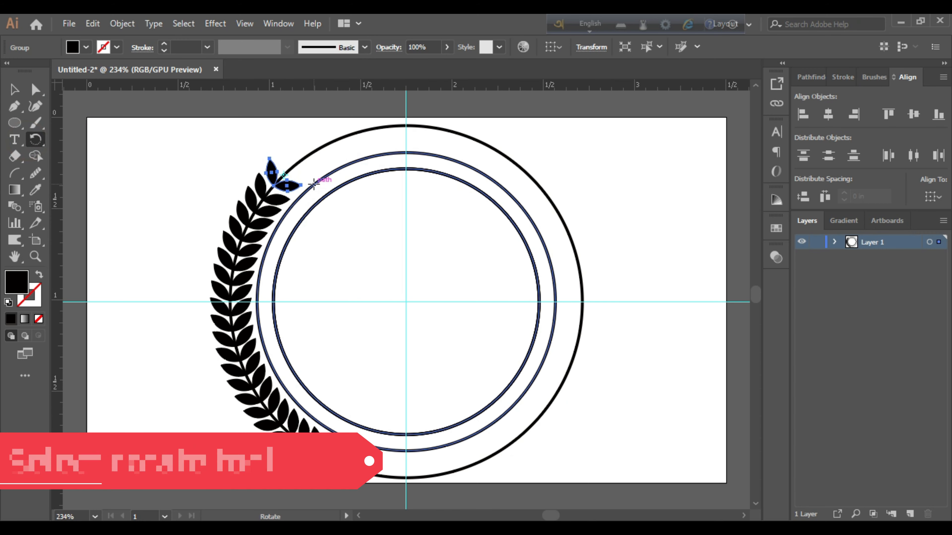
{"action": "left_click", "coordinate": [406, 302], "text": "alt"}
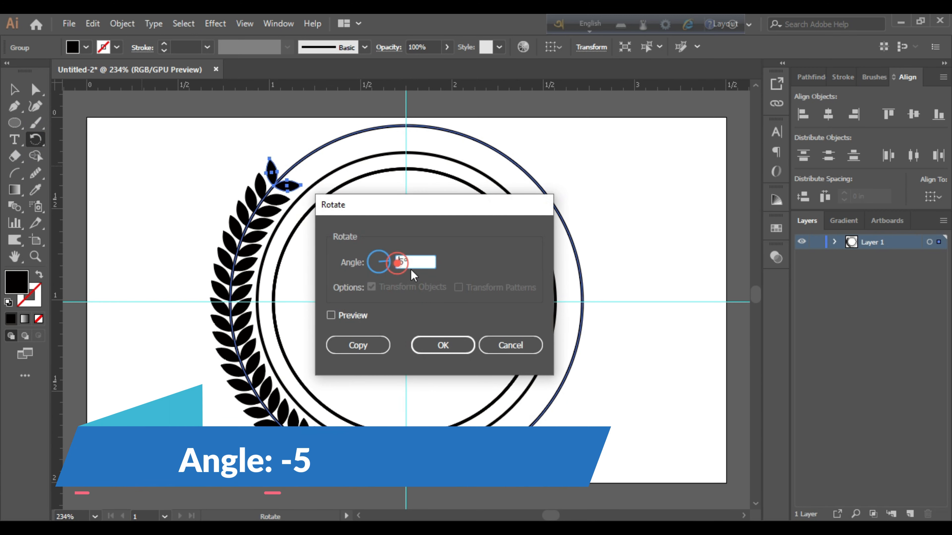
{"action": "type", "text": "-"}
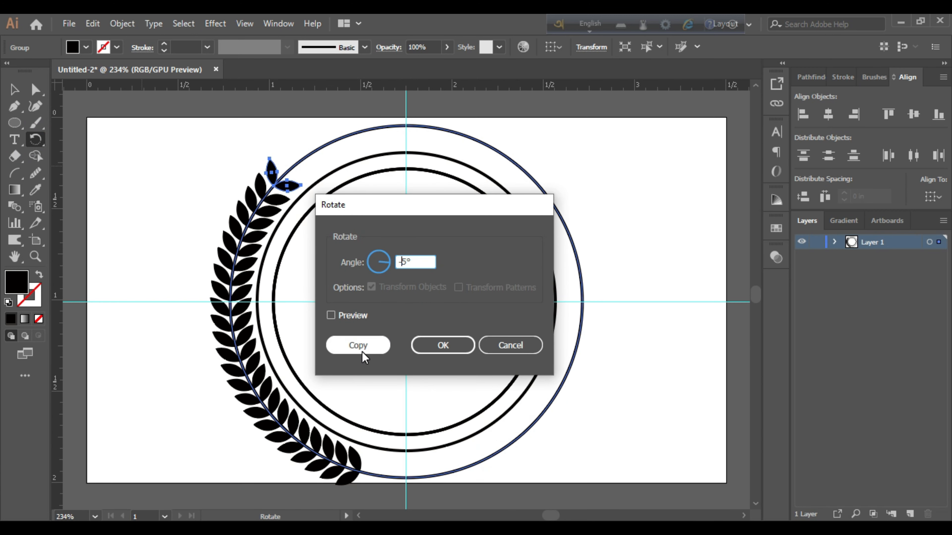
{"action": "left_click", "coordinate": [362, 351]}
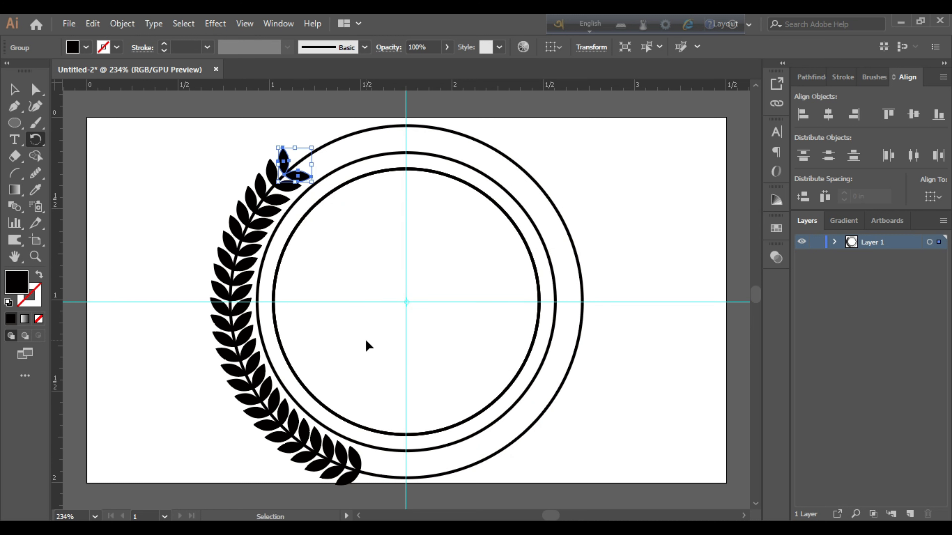
{"action": "key", "text": "r"}
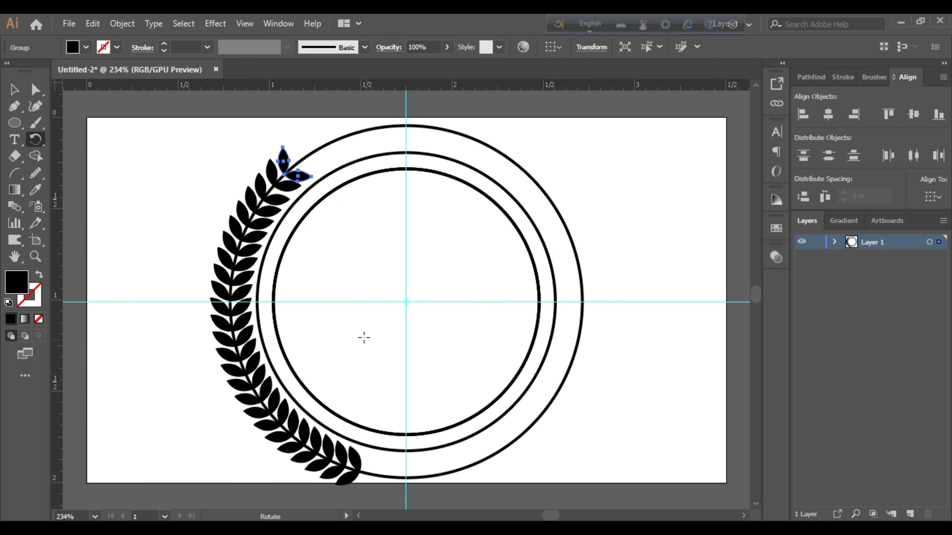
{"action": "left_click", "coordinate": [15, 89]}
{"action": "left_click", "coordinate": [167, 147]}
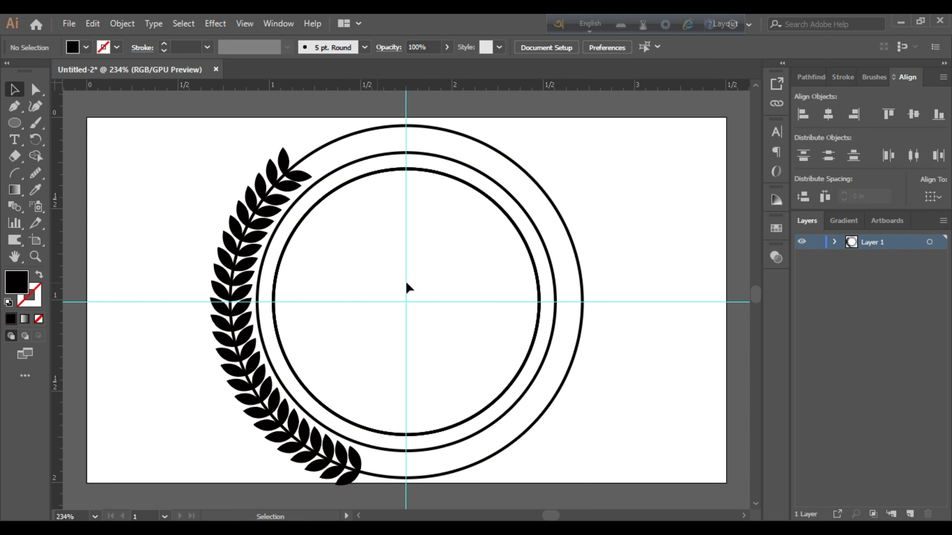
Duplicate the outer circle in place and delete the copy's right-side anchor point to keep only its left half
{"action": "left_click", "coordinate": [475, 141]}
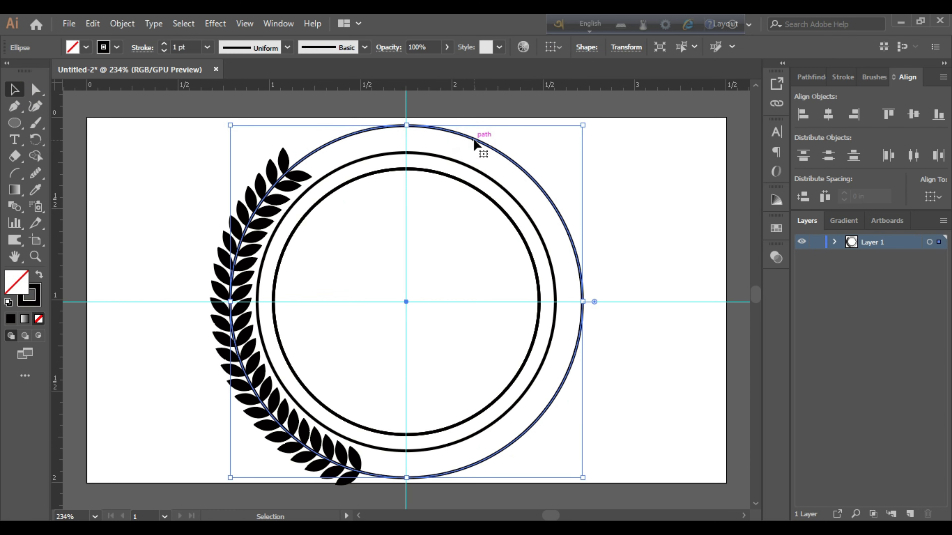
{"action": "key", "text": "a"}
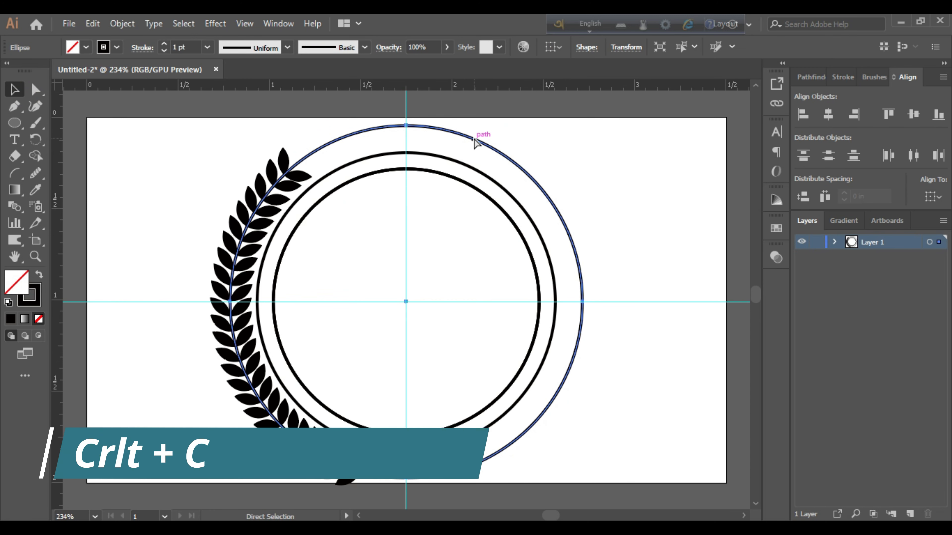
{"action": "key", "text": "ctrl+c"}
{"action": "key", "text": "ctrl+shift+v"}
{"action": "left_click", "coordinate": [36, 90]}
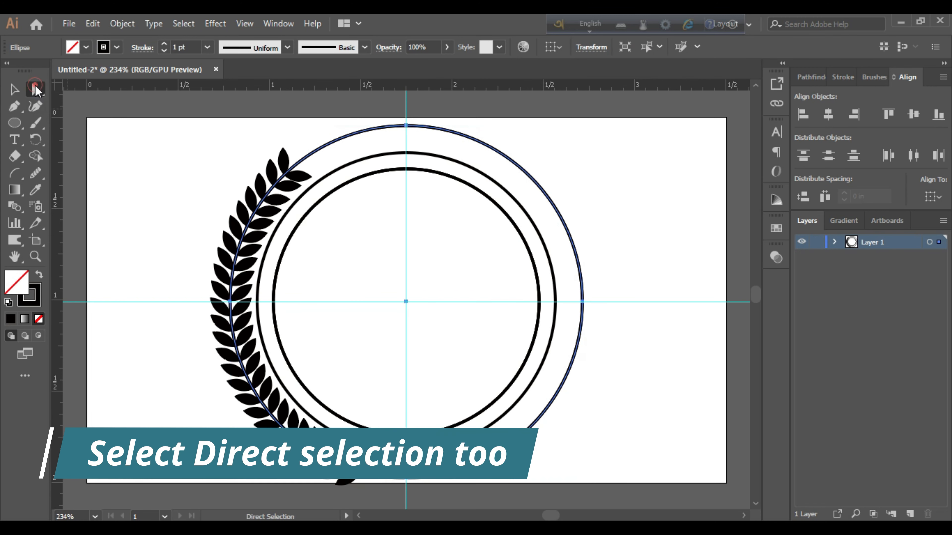
{"action": "left_click", "coordinate": [407, 126]}
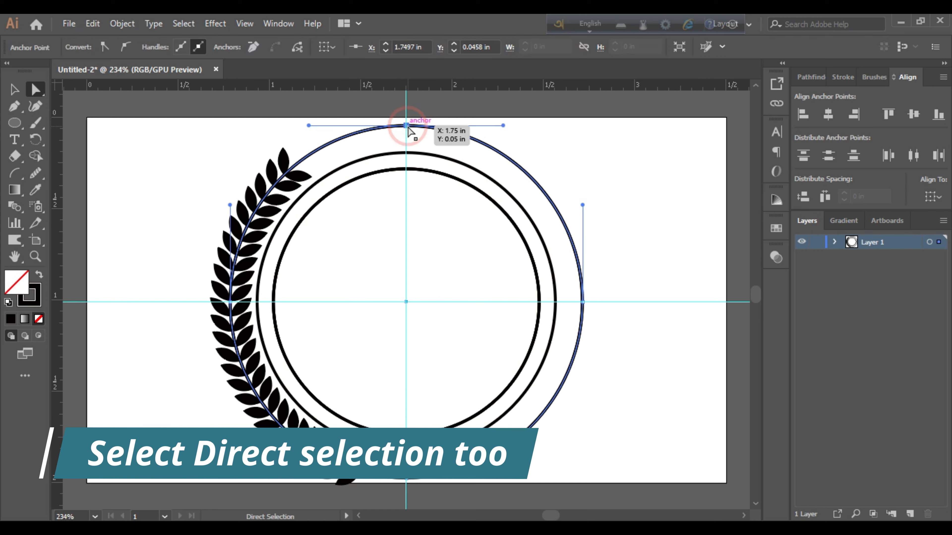
{"action": "left_click", "coordinate": [583, 301]}
{"action": "key", "text": "Delete"}
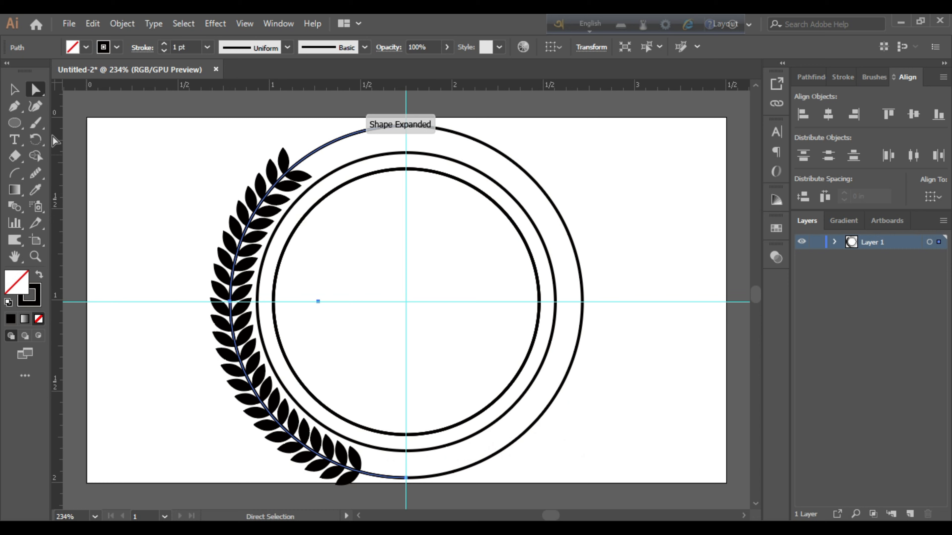
Delete the left-side anchor point of the remaining full outer circle to keep only its right half
{"action": "left_click", "coordinate": [14, 89]}
{"action": "left_click", "coordinate": [509, 159]}
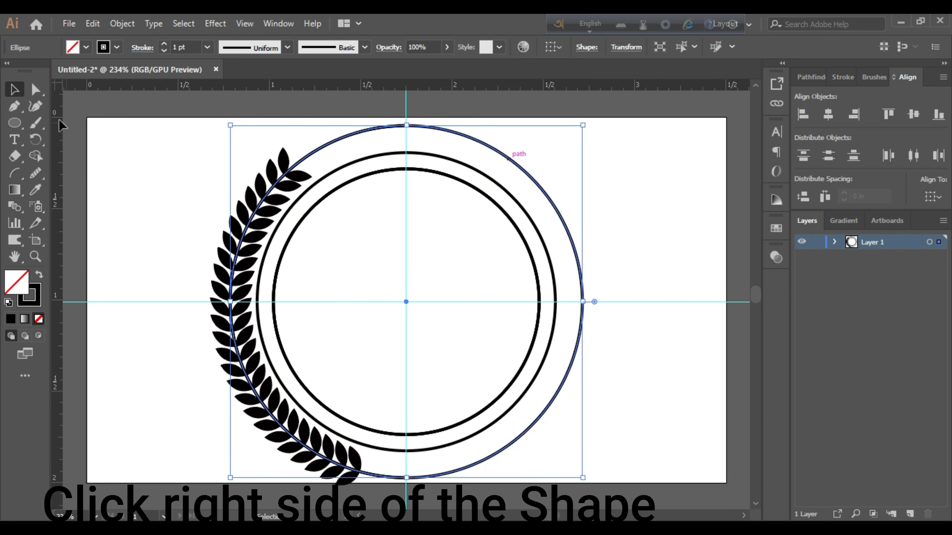
{"action": "left_click", "coordinate": [36, 89]}
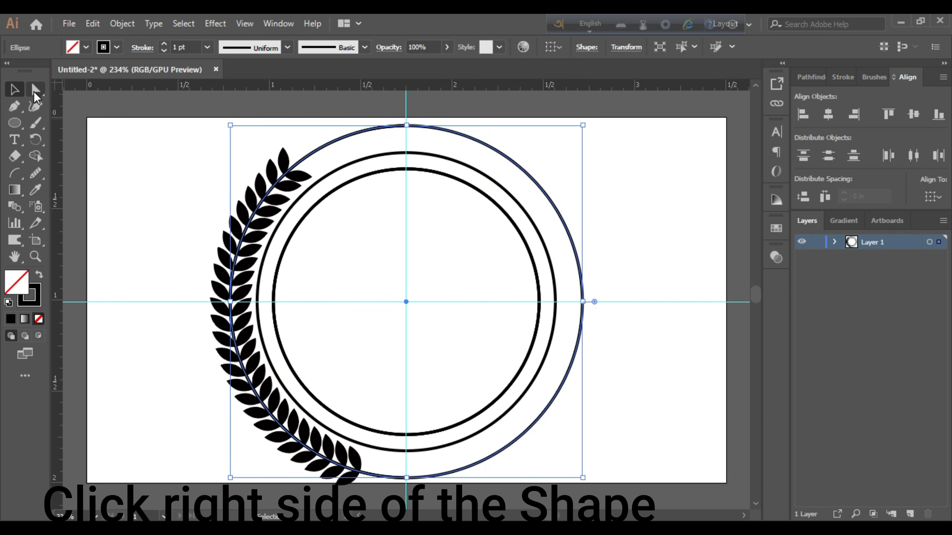
{"action": "left_click", "coordinate": [230, 301]}
{"action": "key", "text": "Delete"}
Select all the leaf pairs along the outer circle's left side and group them
{"action": "left_click", "coordinate": [14, 90]}
{"action": "left_click", "coordinate": [303, 142]}
{"action": "left_click", "coordinate": [221, 439]}
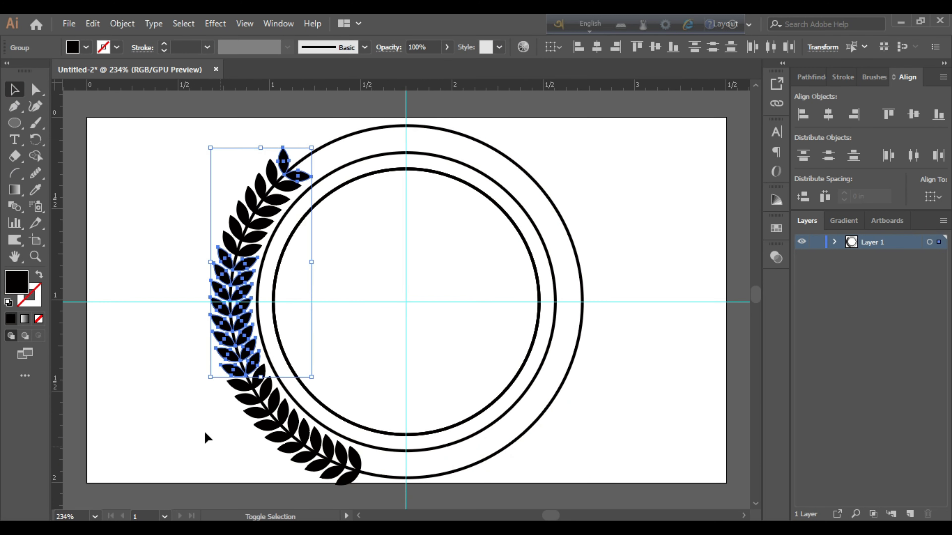
{"action": "left_click", "coordinate": [259, 187], "text": "shift"}
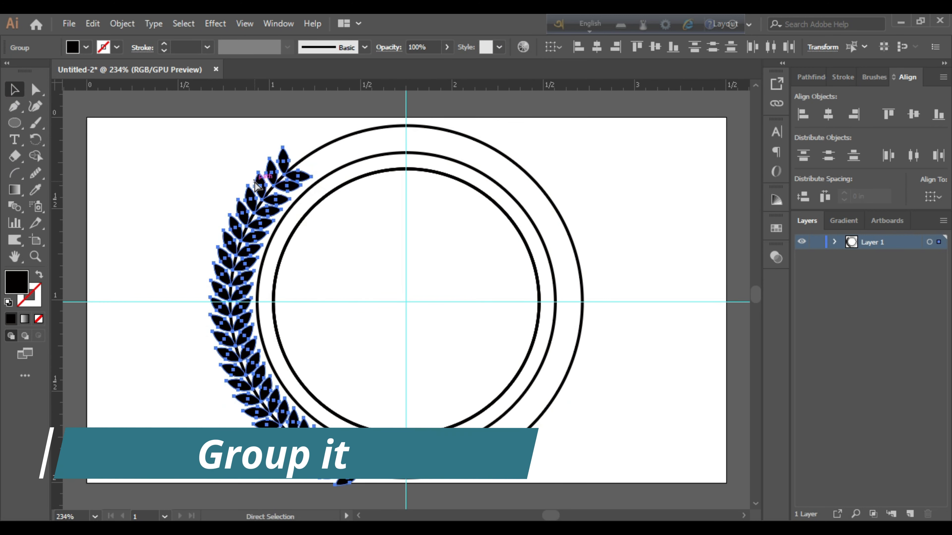
{"action": "key", "text": "ctrl+g"}
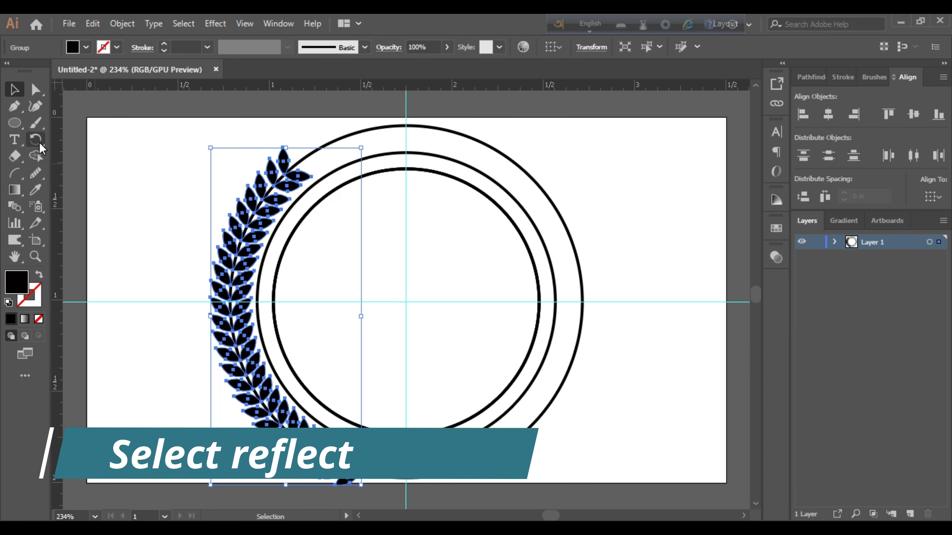
Reflect a copy of the leaf group across the vertical axis through the circles' center
{"action": "left_click_drag", "start_coordinate": [38, 140], "coordinate": [87, 172]}
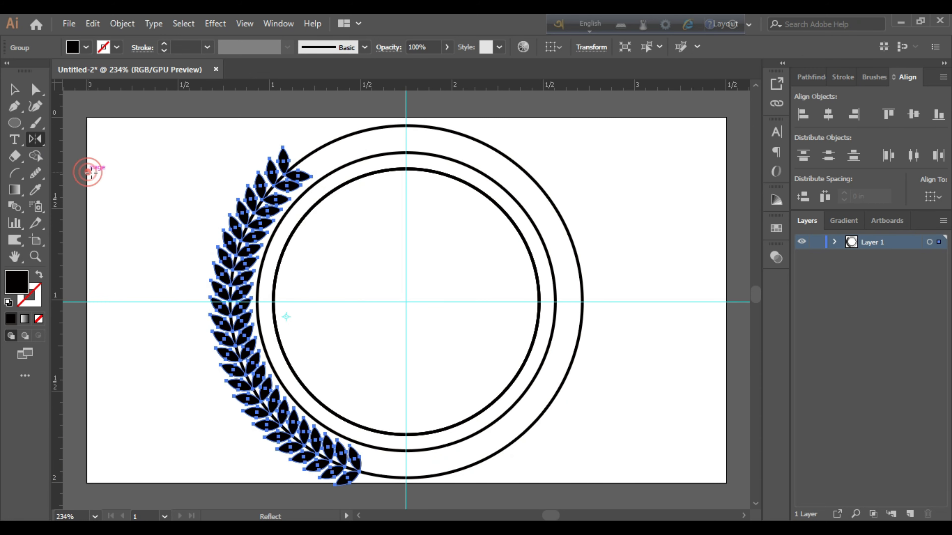
{"action": "left_click", "coordinate": [406, 302], "text": "alt"}
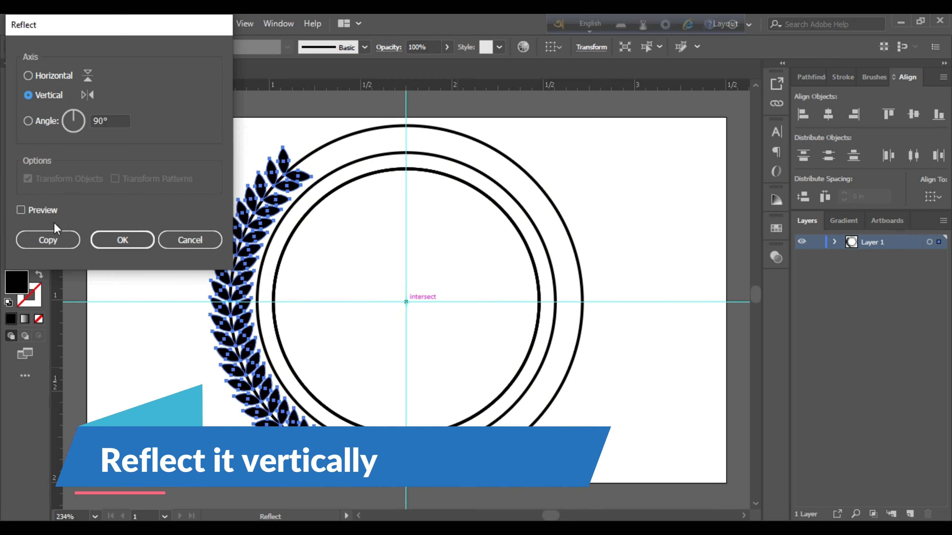
{"action": "left_click", "coordinate": [21, 210]}
{"action": "left_click", "coordinate": [51, 242]}
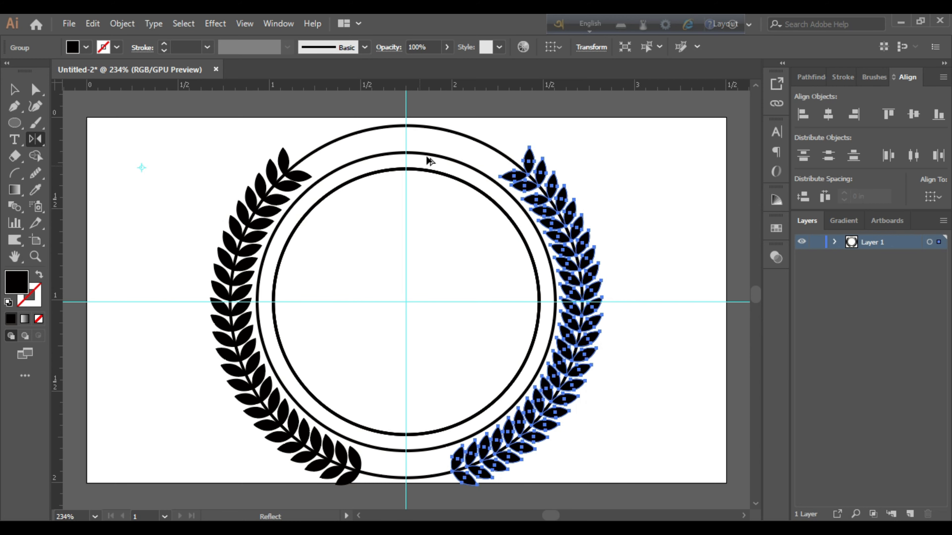
{"action": "scroll", "coordinate": [388, 180], "scroll_direction": "up", "scroll_amount": 3}
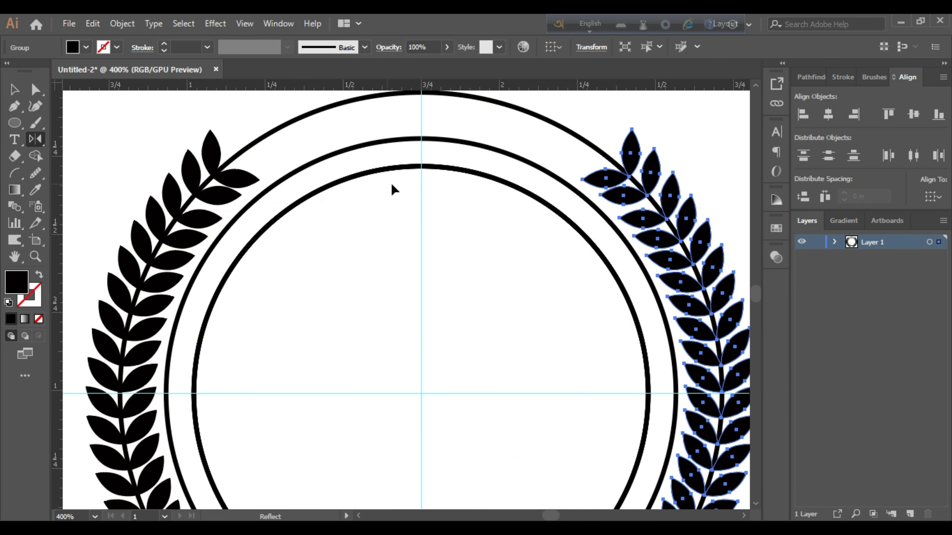
{"action": "scroll", "coordinate": [392, 190], "scroll_direction": "up", "scroll_amount": 2}
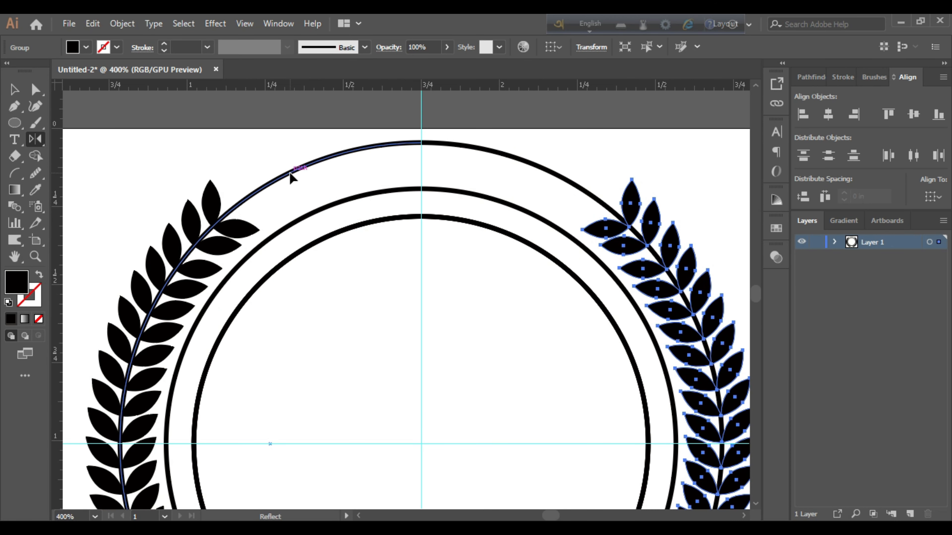
{"action": "key", "text": "Delete"}
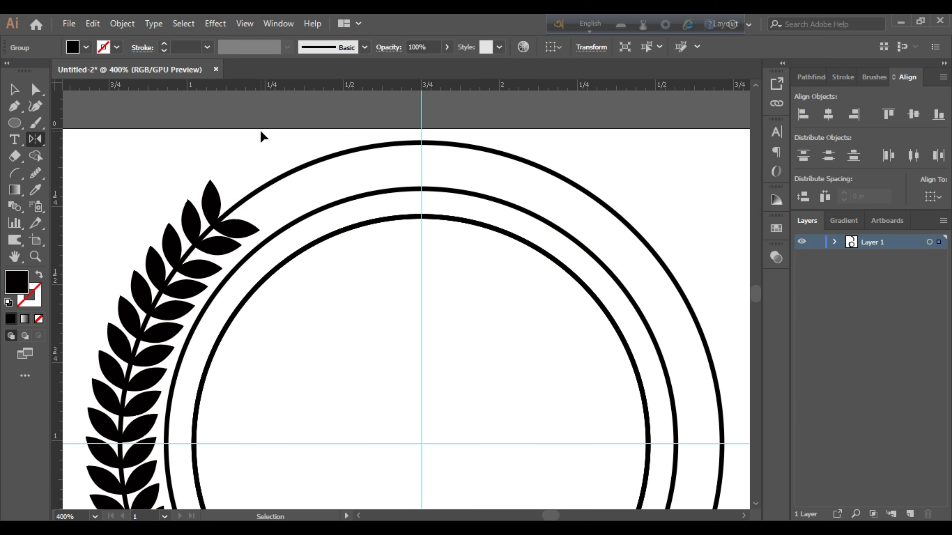
{"action": "key", "text": "ctrl+z"}
Draw a straight horizontal line about 1.19 in long with the Pen tool, joining the outer arcs just inside the topmost leaf pairs
{"action": "left_click", "coordinate": [14, 89]}
{"action": "left_click", "coordinate": [204, 159]}
{"action": "left_click_drag", "start_coordinate": [260, 134], "coordinate": [525, 186]}
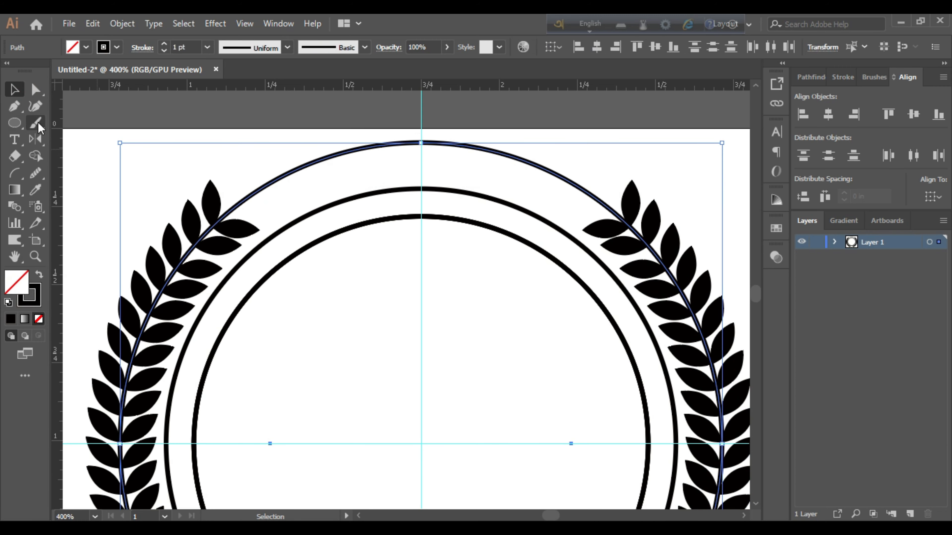
{"action": "left_click", "coordinate": [15, 106]}
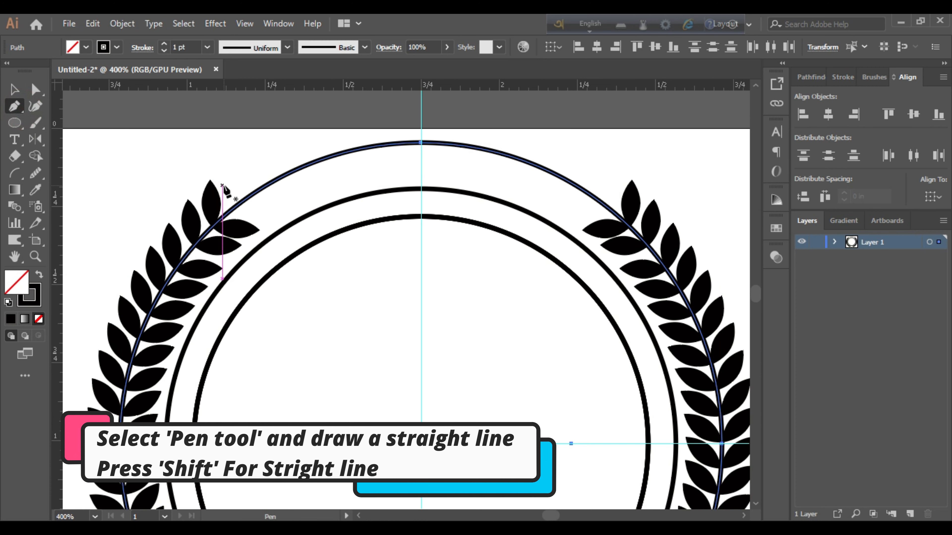
{"action": "left_click", "coordinate": [235, 205]}
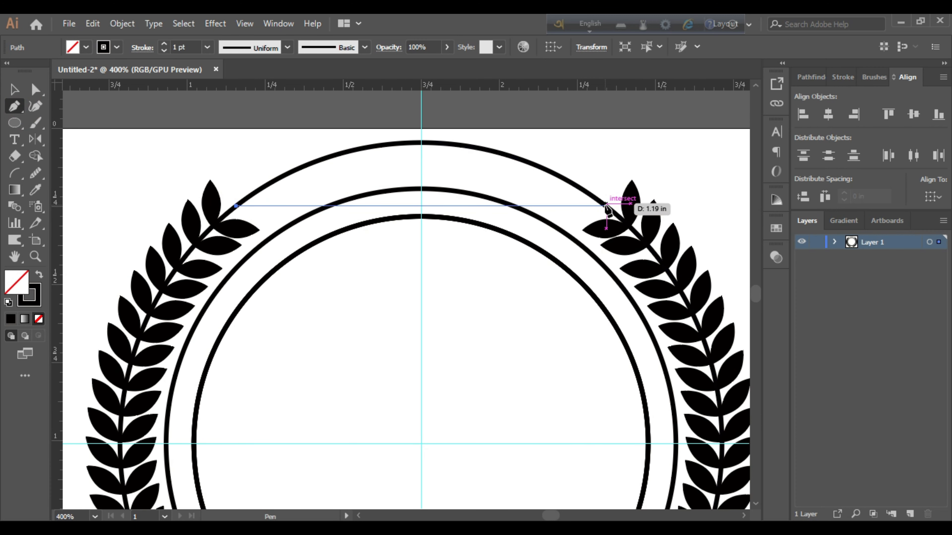
{"action": "left_click", "coordinate": [606, 206]}
{"action": "key", "text": "v"}
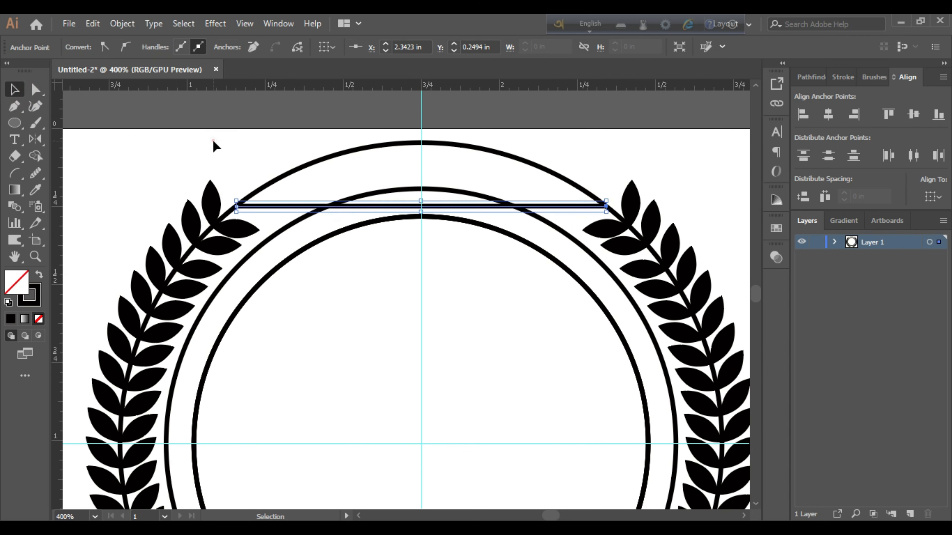
Remove the part of the left outer arc above the horizontal line with the Shape Builder tool
{"action": "left_click", "coordinate": [213, 146]}
{"action": "left_click_drag", "start_coordinate": [246, 156], "coordinate": [296, 218]}
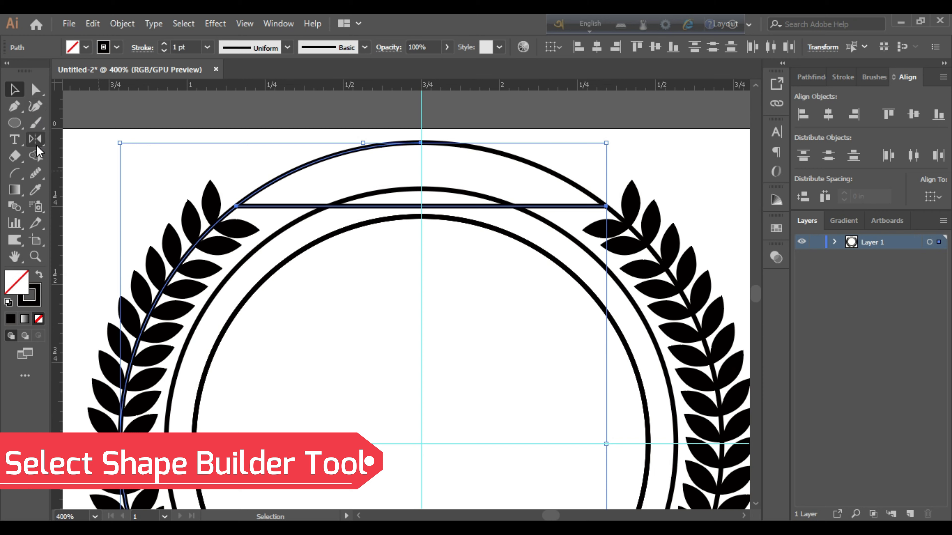
{"action": "left_click", "coordinate": [35, 155]}
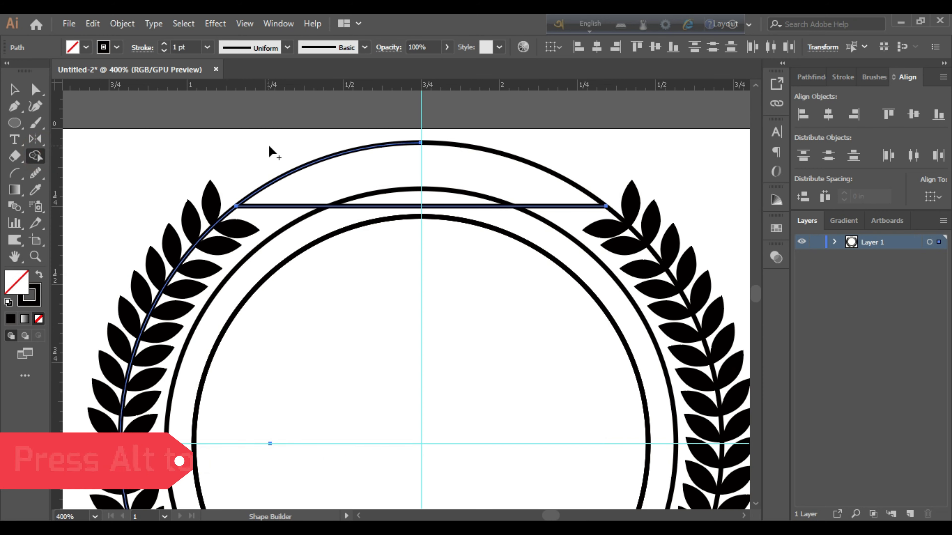
{"action": "left_click", "coordinate": [320, 161], "text": "alt"}
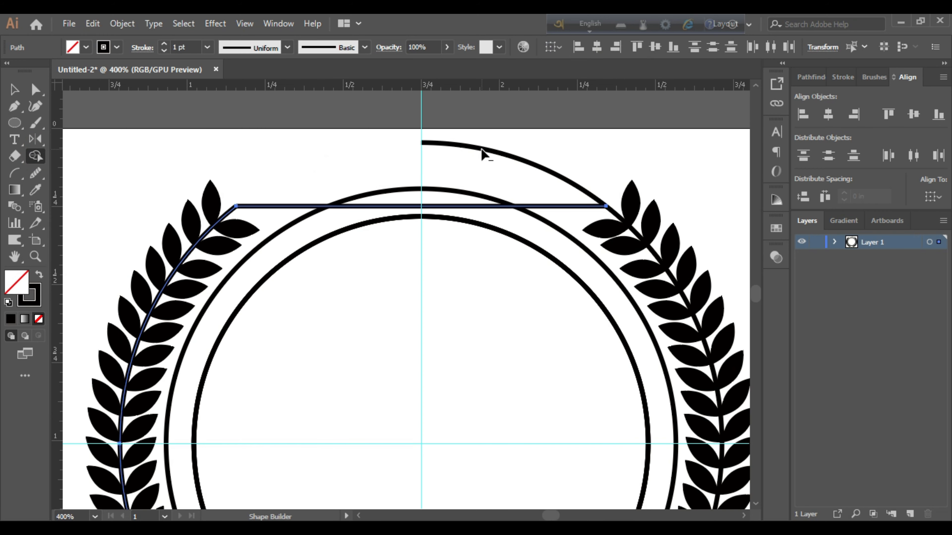
Remove the part of the right outer arc above the horizontal line with the Shape Builder tool
{"action": "left_click", "coordinate": [17, 94]}
{"action": "left_click_drag", "start_coordinate": [540, 139], "coordinate": [529, 184]}
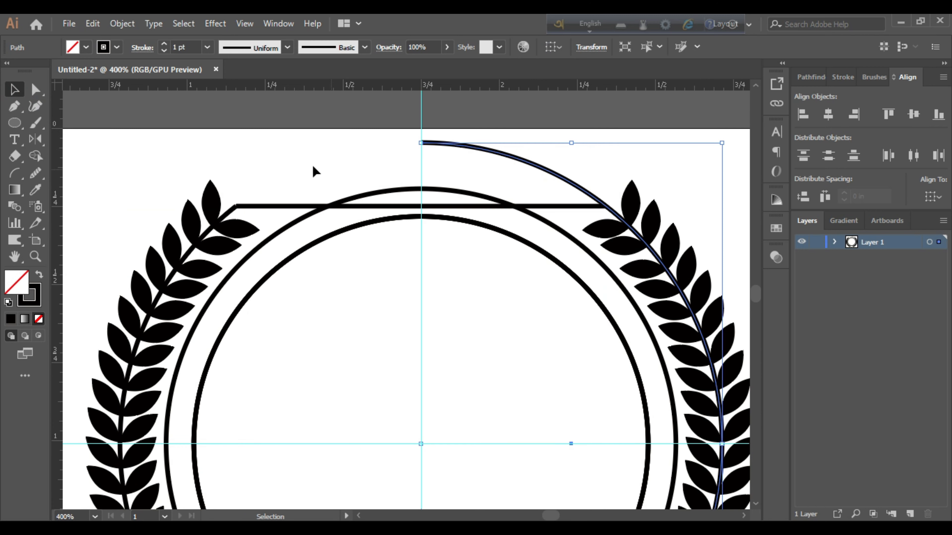
{"action": "left_click_drag", "start_coordinate": [510, 219], "coordinate": [255, 176]}
{"action": "left_click", "coordinate": [37, 155]}
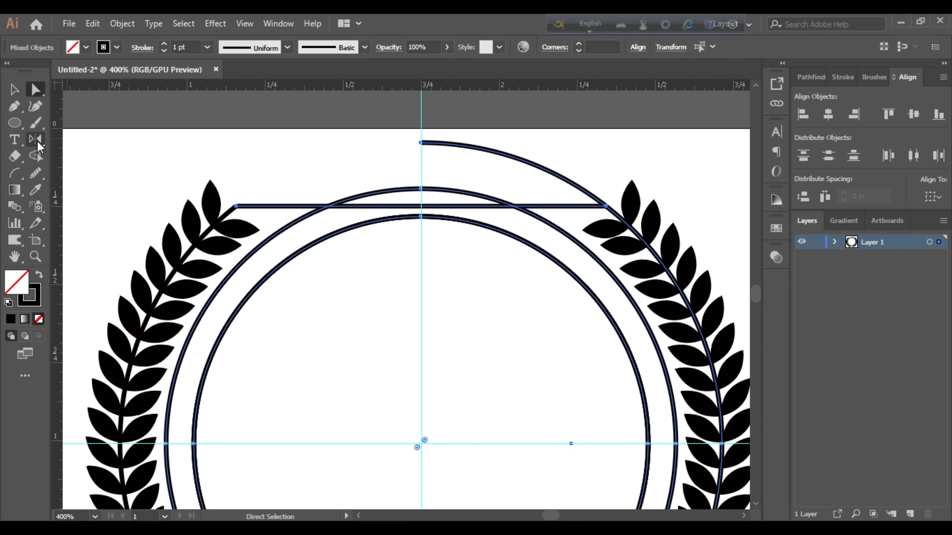
{"action": "left_click", "coordinate": [547, 171], "text": "alt"}
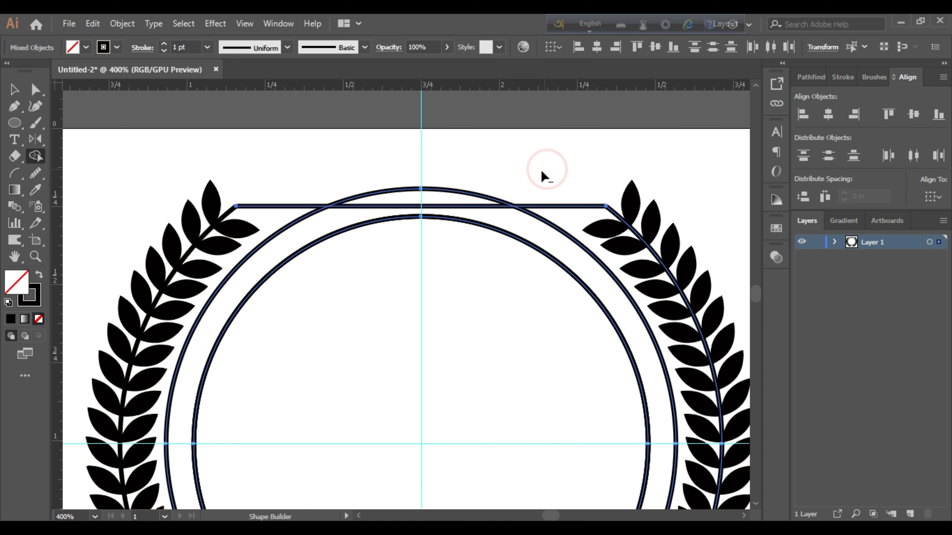
Erase every segment of the horizontal cutting line with the Shape Builder tool and clear the selection
{"action": "left_click", "coordinate": [537, 210], "text": "alt"}
{"action": "left_click", "coordinate": [491, 207], "text": "alt"}
{"action": "left_click", "coordinate": [282, 208], "text": "alt"}
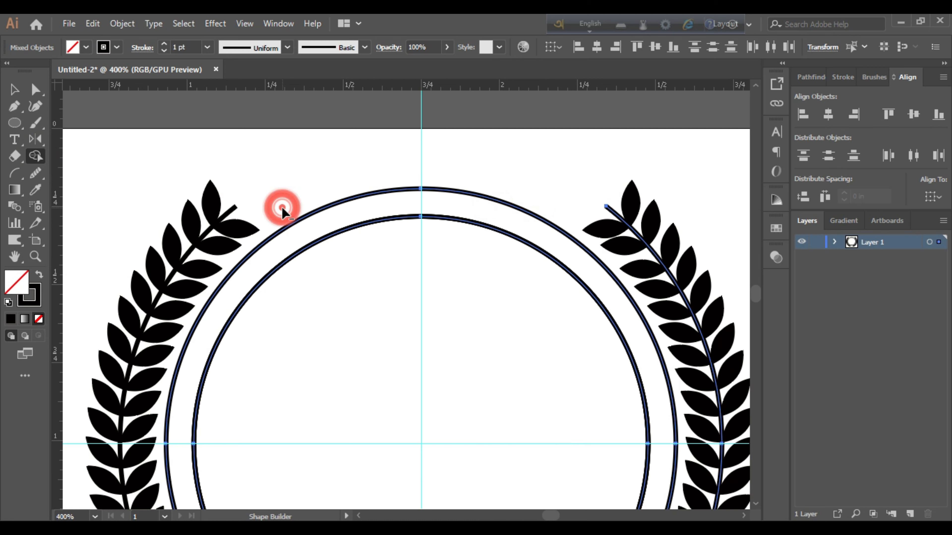
{"action": "left_click", "coordinate": [21, 94]}
{"action": "left_click", "coordinate": [247, 132]}
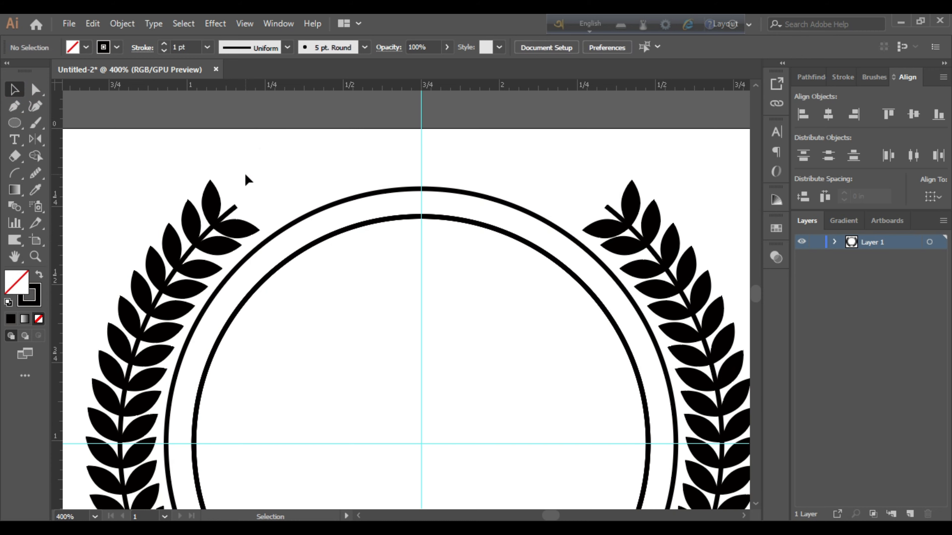
Ungroup the left leaf branch, and ungroup its topmost leaf pair into single leaves
{"action": "left_click", "coordinate": [231, 204]}
{"action": "right_click", "coordinate": [212, 193]}
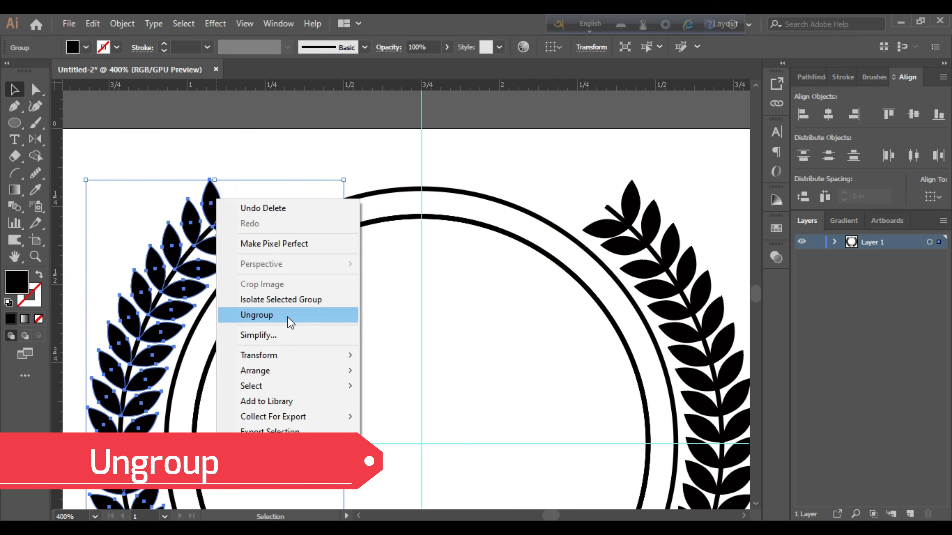
{"action": "left_click", "coordinate": [286, 317]}
{"action": "left_click", "coordinate": [212, 201]}
{"action": "right_click", "coordinate": [217, 195]}
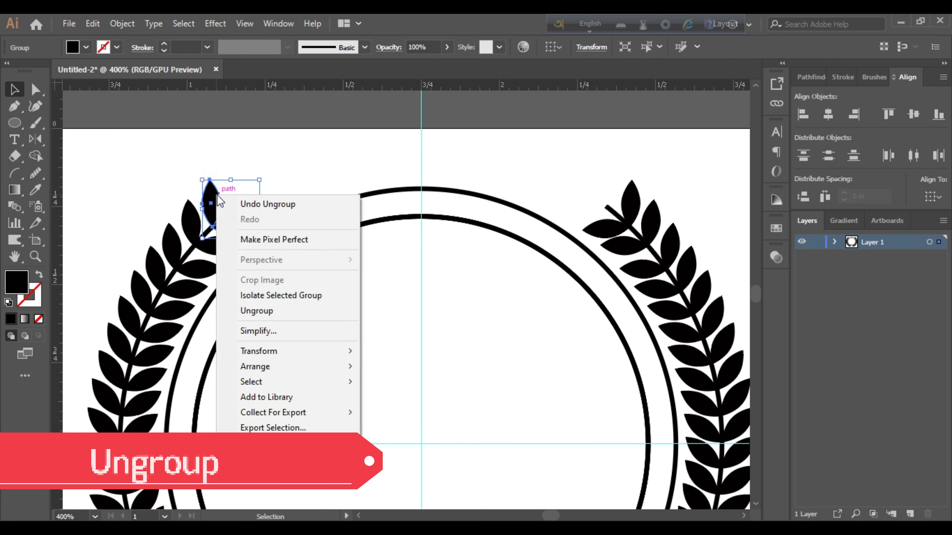
{"action": "left_click", "coordinate": [276, 311]}
Duplicate the left branch's topmost leaf and place the copy, tilted along the stem, on the open stem tip
{"action": "left_click", "coordinate": [249, 157]}
{"action": "left_click", "coordinate": [214, 195]}
{"action": "left_click_drag", "start_coordinate": [214, 191], "coordinate": [311, 208]}
{"action": "scroll", "coordinate": [265, 189], "scroll_direction": "up", "scroll_amount": 4}
{"action": "left_click", "coordinate": [329, 182]}
{"action": "left_click", "coordinate": [240, 206]}
{"action": "left_click", "coordinate": [353, 225]}
{"action": "key", "text": "ctrl+0"}
Copy the left tip leaf to the right branch's stem tip and rotate it to follow that stem
{"action": "left_click", "coordinate": [307, 156]}
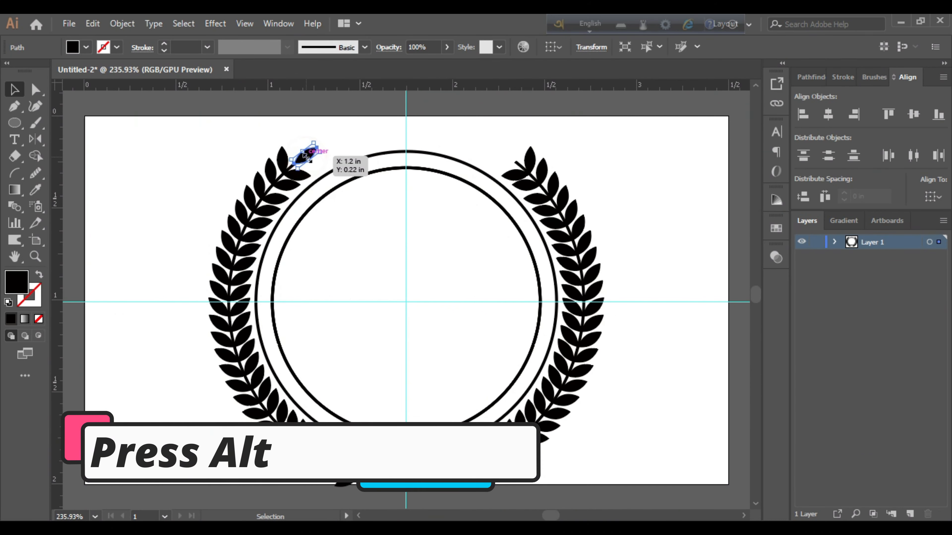
{"action": "left_click_drag", "start_coordinate": [308, 157], "coordinate": [514, 153]}
{"action": "scroll", "coordinate": [518, 146], "scroll_direction": "up", "scroll_amount": 5}
{"action": "left_click_drag", "start_coordinate": [515, 151], "coordinate": [489, 169]}
{"action": "left_click", "coordinate": [514, 156]}
{"action": "key", "text": "ctrl+0"}
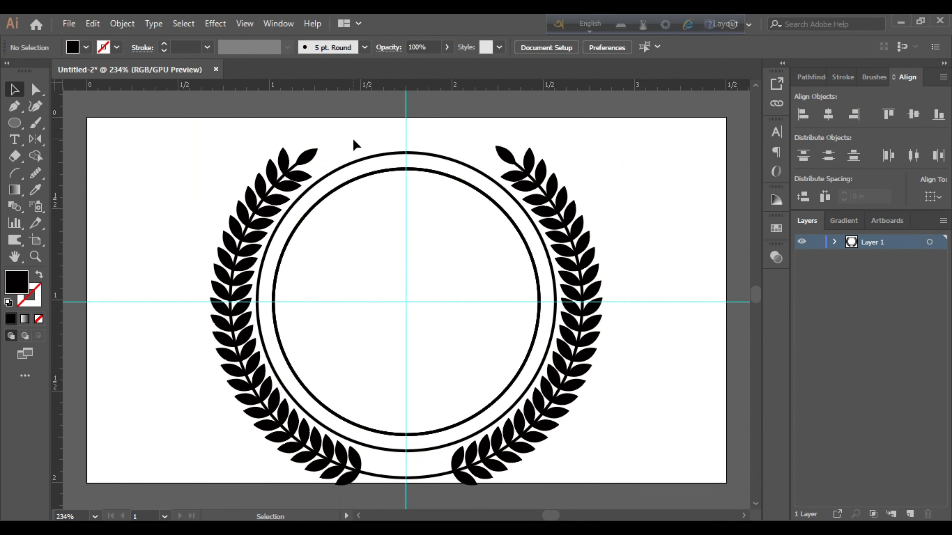
Draw a straight horizontal line with the Pen tool between the outer arcs at the bottom, just inside the lowest leaf pairs
{"action": "scroll", "coordinate": [405, 461], "scroll_direction": "up", "scroll_amount": 5}
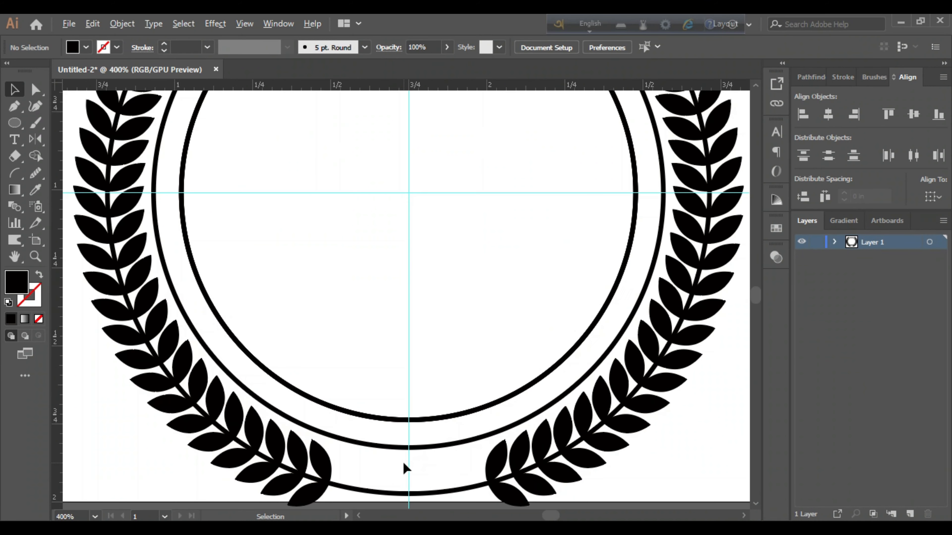
{"action": "scroll", "coordinate": [403, 464], "scroll_direction": "down", "scroll_amount": 2}
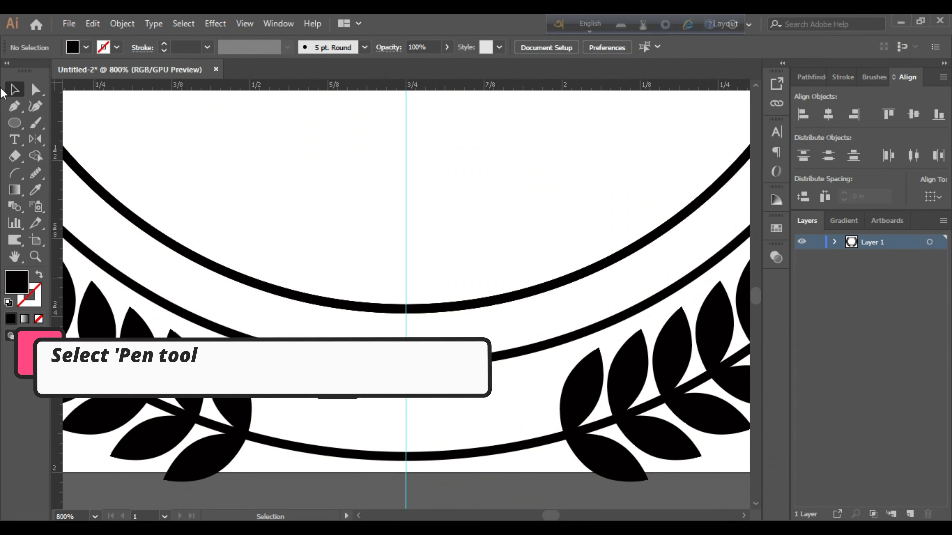
{"action": "left_click", "coordinate": [264, 440]}
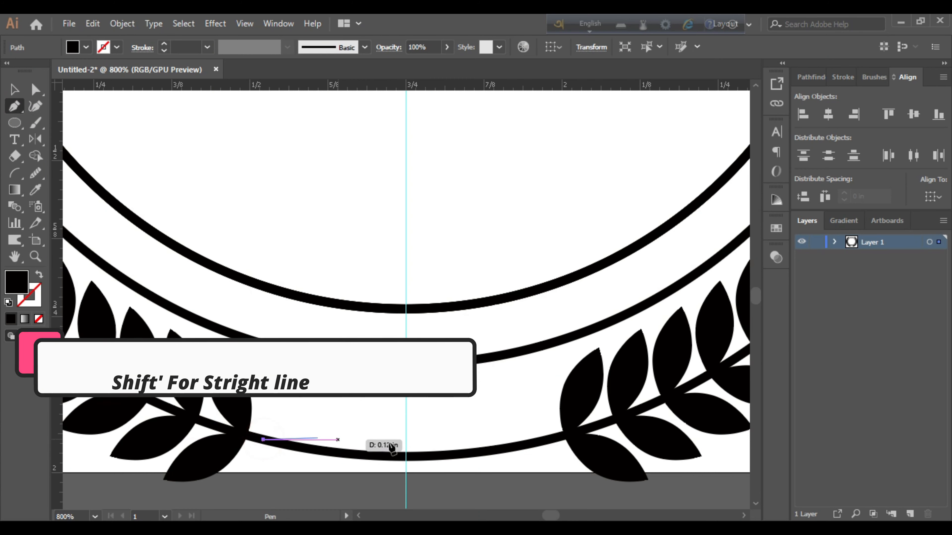
{"action": "left_click", "coordinate": [554, 440]}
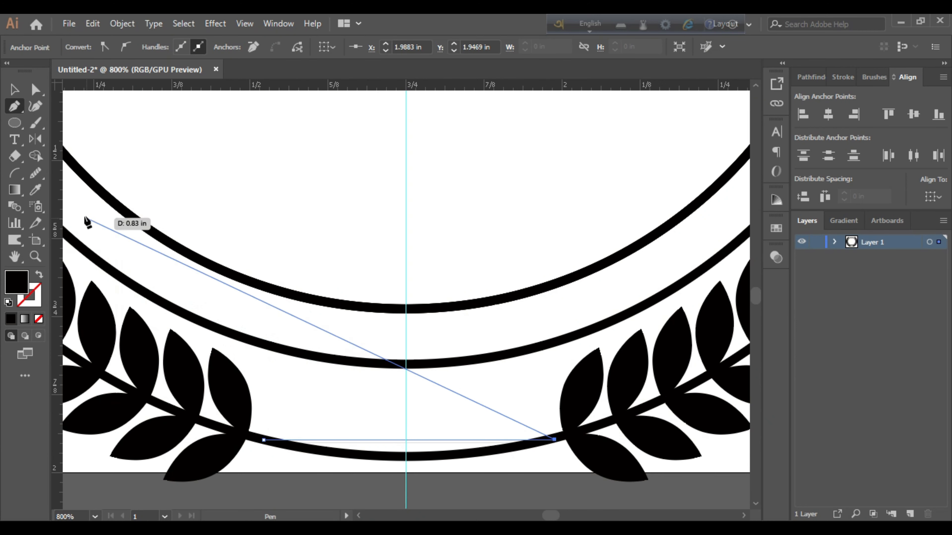
{"action": "left_click", "coordinate": [14, 89]}
Swap the bottom line's fill and stroke so it has a black stroke and no fill
{"action": "scroll", "coordinate": [341, 407], "scroll_direction": "down", "scroll_amount": 1}
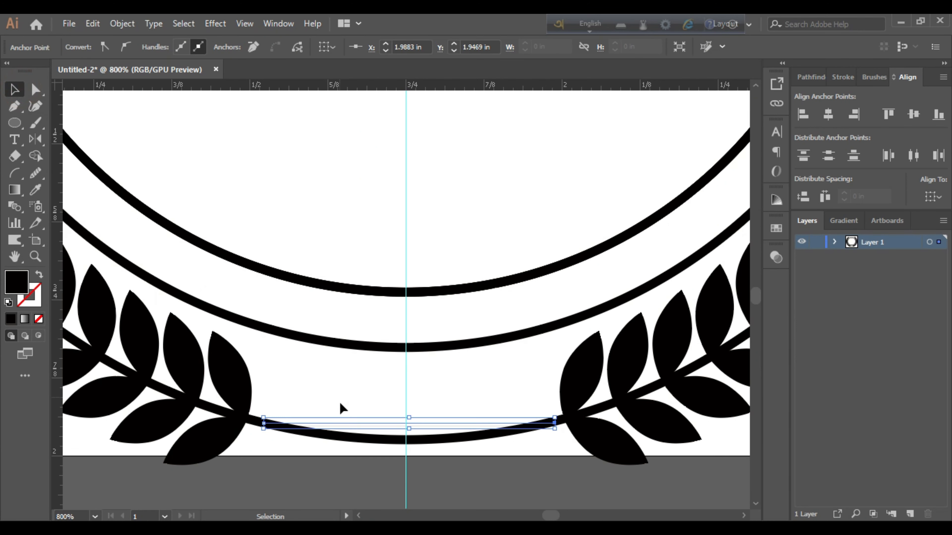
{"action": "left_click", "coordinate": [382, 487]}
{"action": "left_click_drag", "start_coordinate": [388, 433], "coordinate": [386, 431]}
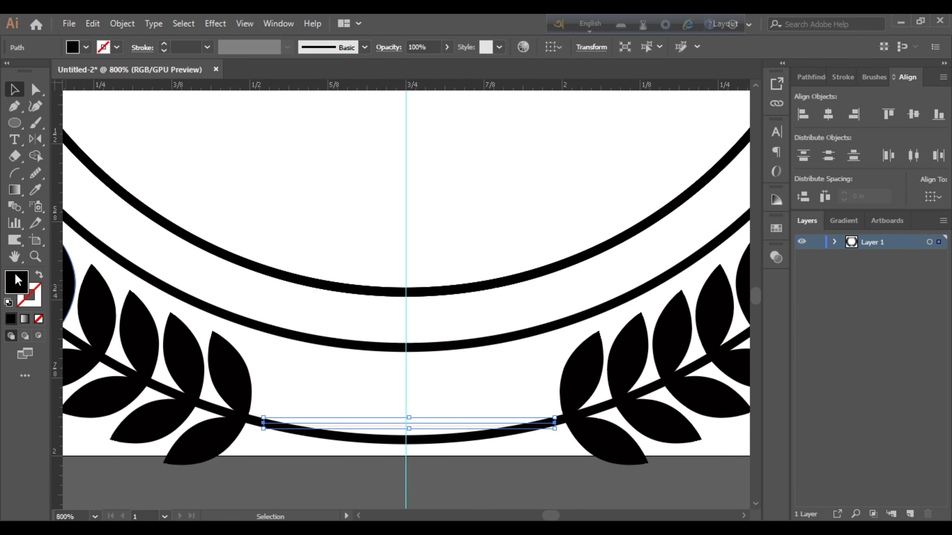
{"action": "left_click", "coordinate": [40, 276]}
{"action": "left_click", "coordinate": [417, 474]}
{"action": "left_click", "coordinate": [449, 484]}
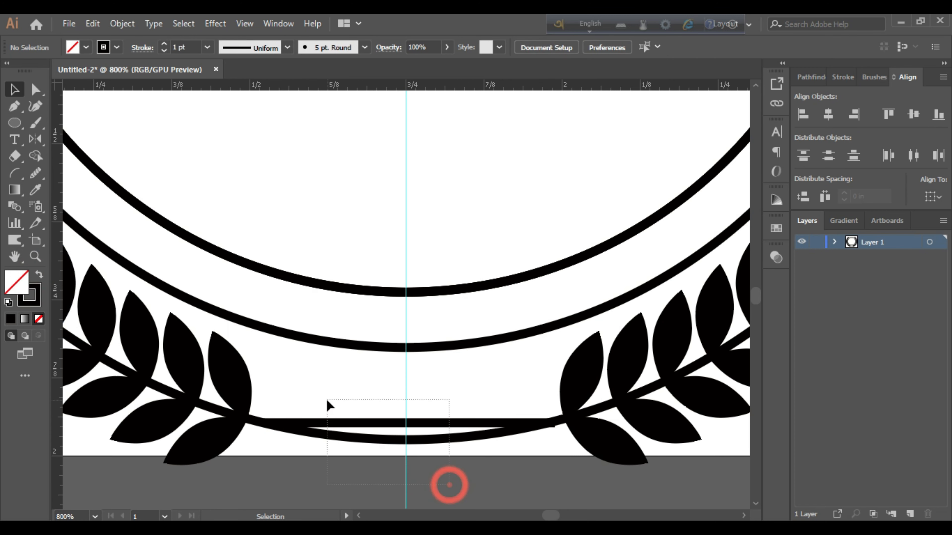
Draw a shorter horizontal line just below the first between the outer arcs, and select both lines together with the arcs
{"action": "key", "text": "p"}
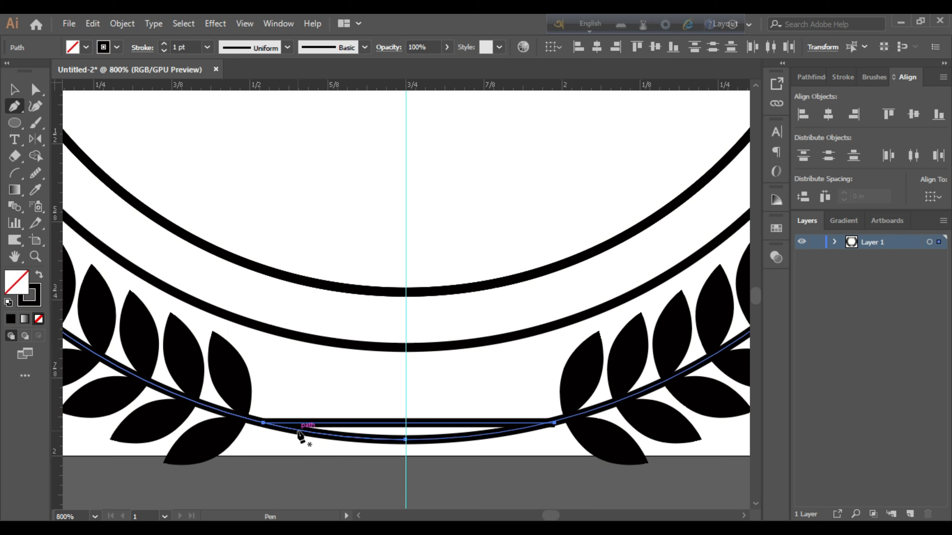
{"action": "left_click", "coordinate": [296, 431]}
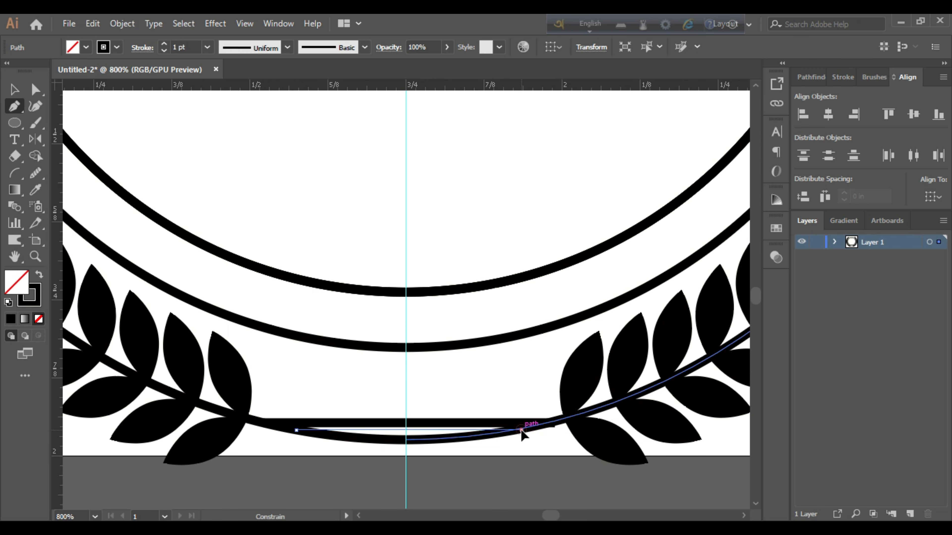
{"action": "left_click", "coordinate": [521, 430]}
{"action": "left_click", "coordinate": [15, 91]}
{"action": "left_click", "coordinate": [378, 472]}
{"action": "left_click_drag", "start_coordinate": [498, 507], "coordinate": [308, 389]}
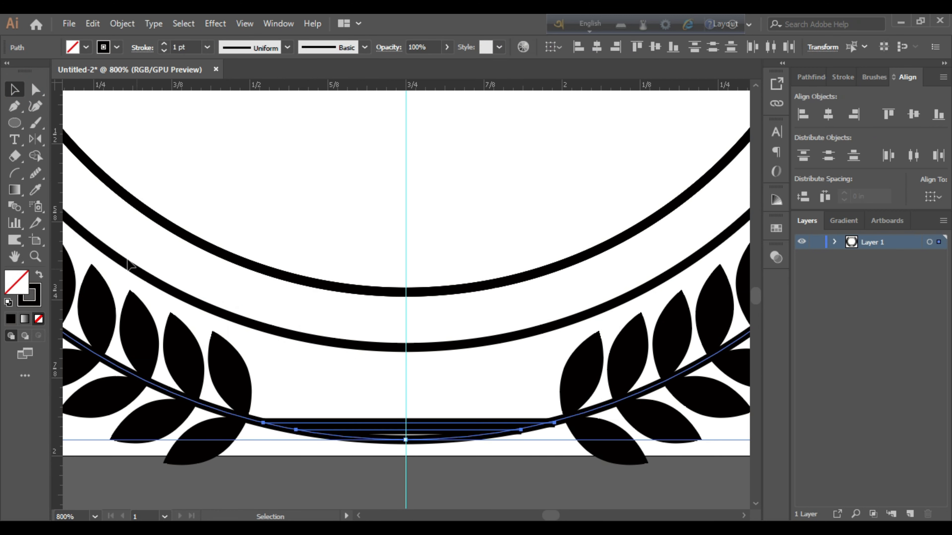
Remove the arc pieces in the two bottom gaps and both horizontal lines with the Shape Builder, leaving a separate short arc at the bottom centre
{"action": "left_click", "coordinate": [39, 157]}
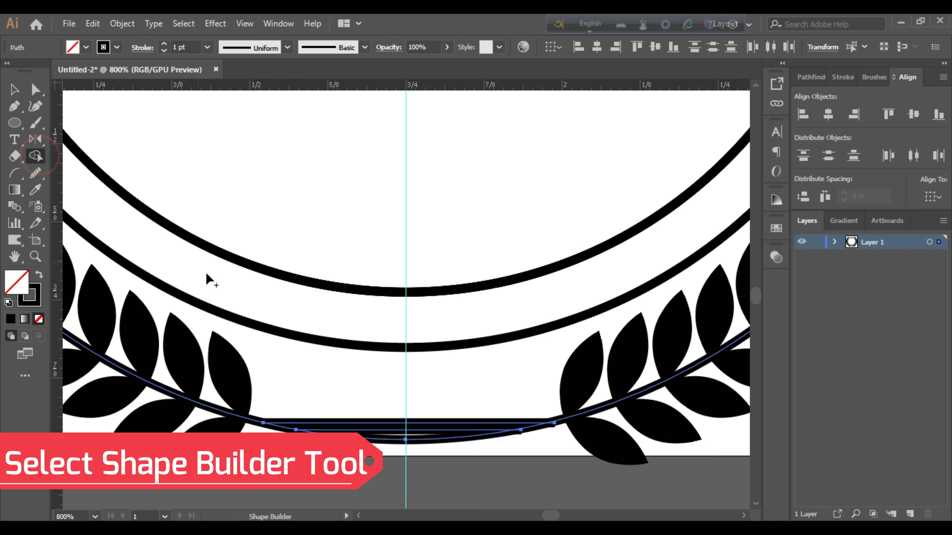
{"action": "left_click", "coordinate": [289, 431], "text": "alt"}
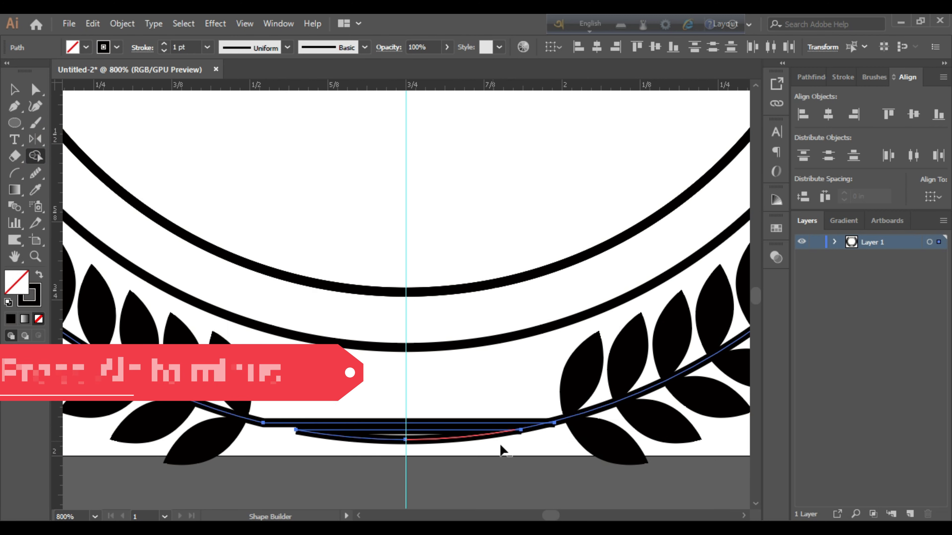
{"action": "left_click", "coordinate": [525, 427], "text": "alt"}
{"action": "left_click", "coordinate": [454, 436], "text": "alt"}
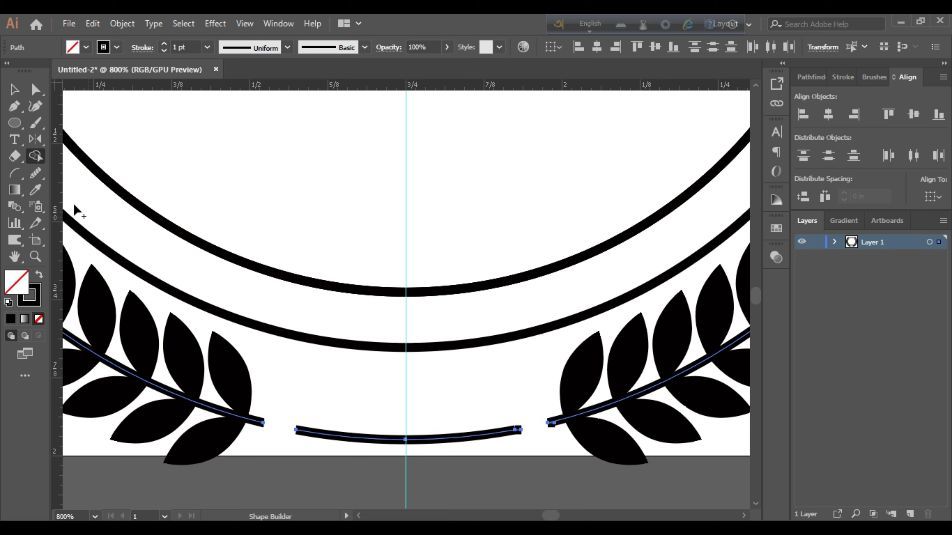
{"action": "key", "text": "v"}
{"action": "key", "text": "ctrl+shift+a"}
Place the image bd map.png in the middle of the inner circle
{"action": "key", "text": "ctrl+0"}
{"action": "key", "text": "ctrl+shift+p"}
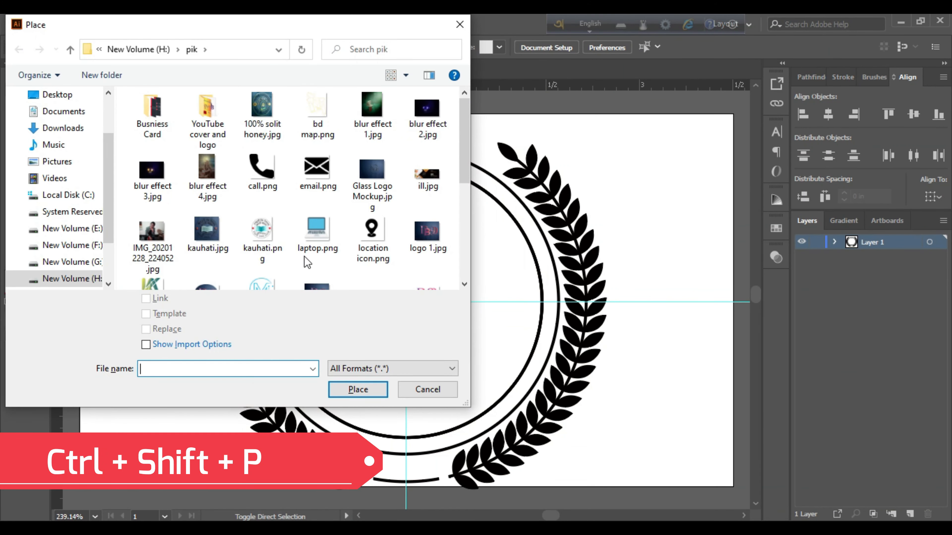
{"action": "scroll", "coordinate": [276, 235], "scroll_direction": "down", "scroll_amount": 3}
{"action": "type", "text": "bd"}
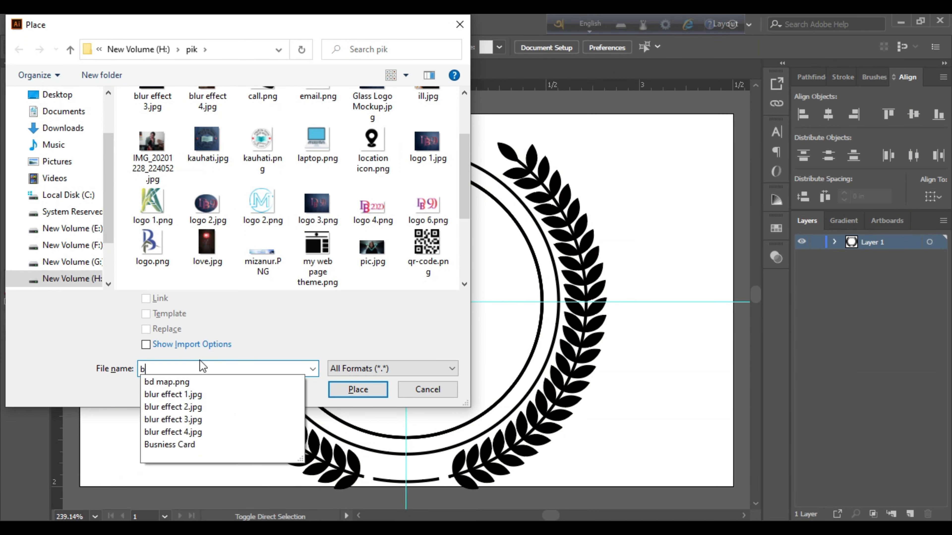
{"action": "left_click", "coordinate": [209, 382]}
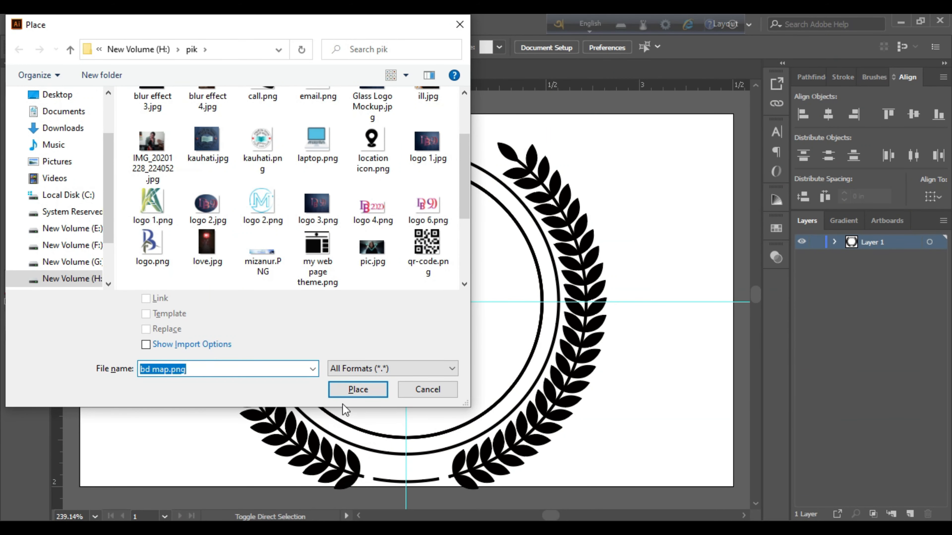
{"action": "left_click", "coordinate": [348, 392]}
{"action": "left_click_drag", "start_coordinate": [321, 224], "coordinate": [458, 401]}
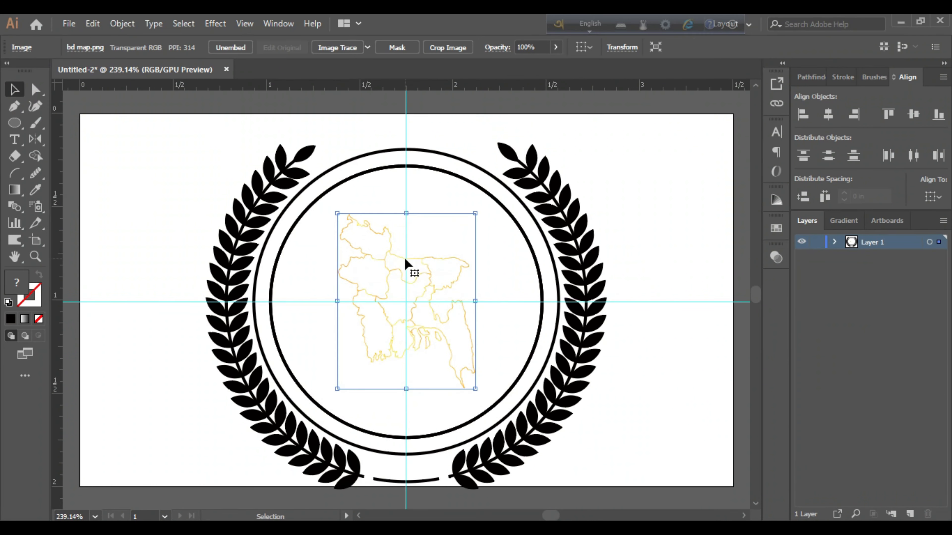
Enlarge the placed map proportionally about its centre so it nearly fills the inner circle
{"action": "key", "text": "ctrl+equal"}
{"action": "key", "text": "ctrl+equal"}
{"action": "left_click_drag", "start_coordinate": [505, 458], "coordinate": [554, 507]}
{"action": "key", "text": "ctrl+0"}
Select the two concentric circles and swap their fill and stroke so they are filled black with no stroke
{"action": "left_click_drag", "start_coordinate": [343, 136], "coordinate": [368, 179]}
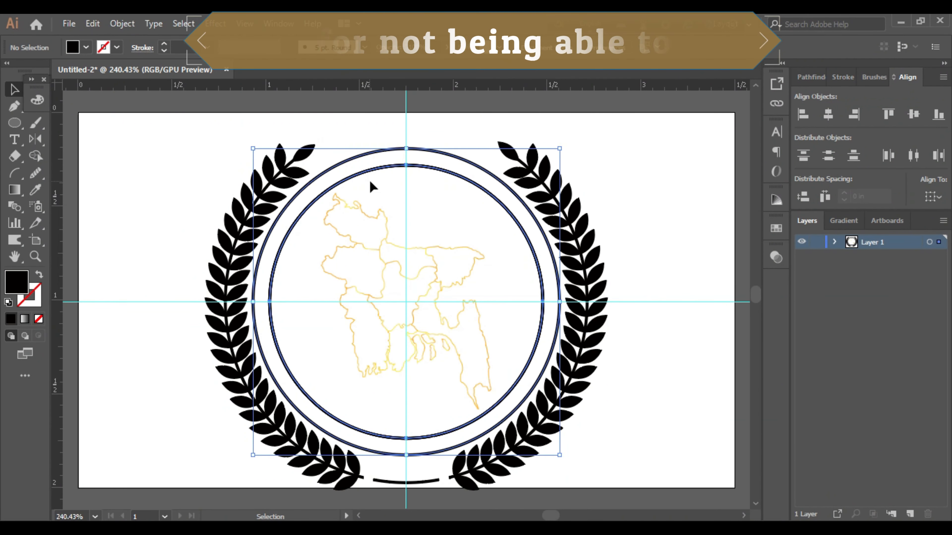
{"action": "left_click", "coordinate": [39, 274]}
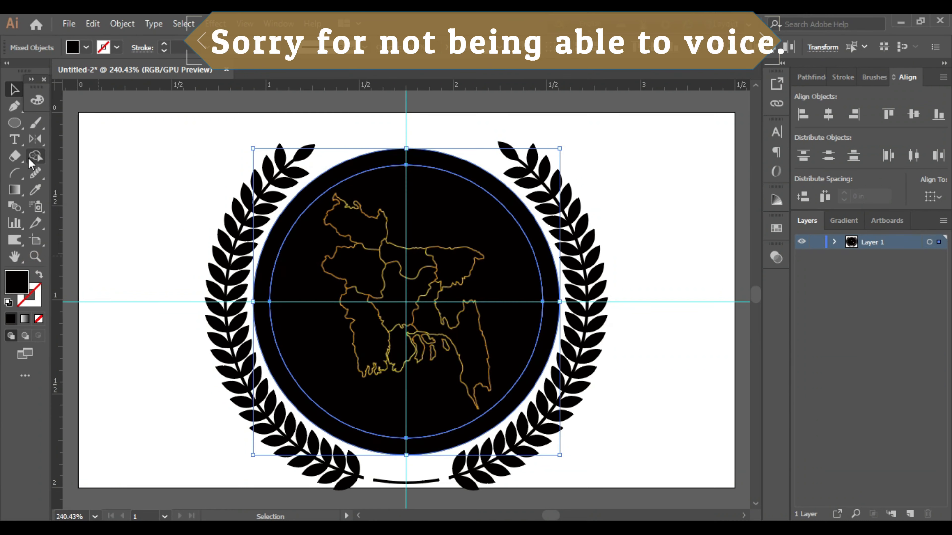